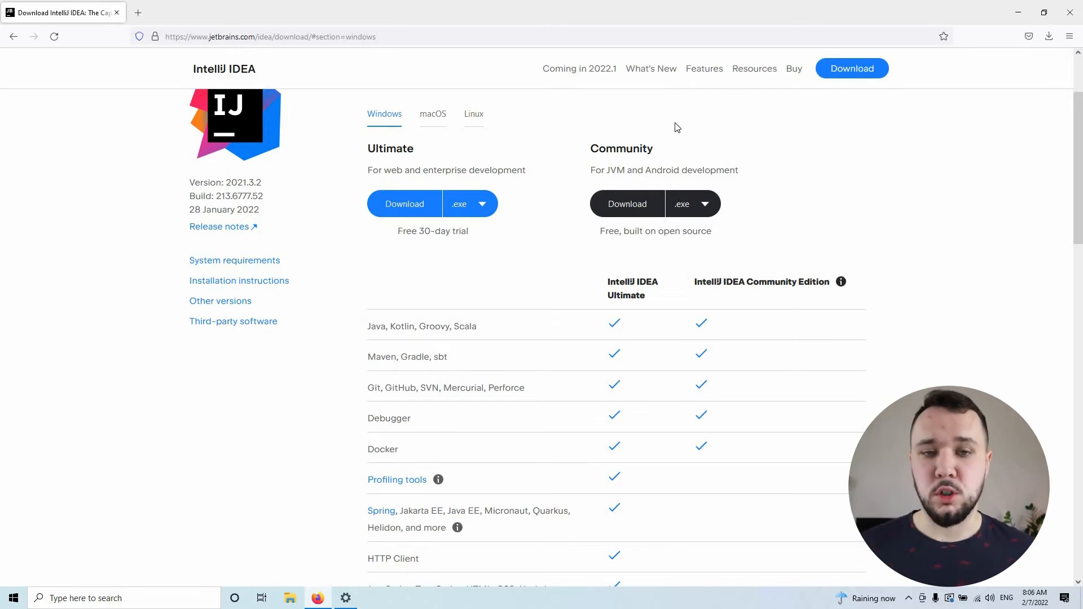
Step: Start downloading the IntelliJ IDEA Community .exe installer for Windows, save the file, and cancel the transfer
drag(367, 148, 547, 163)
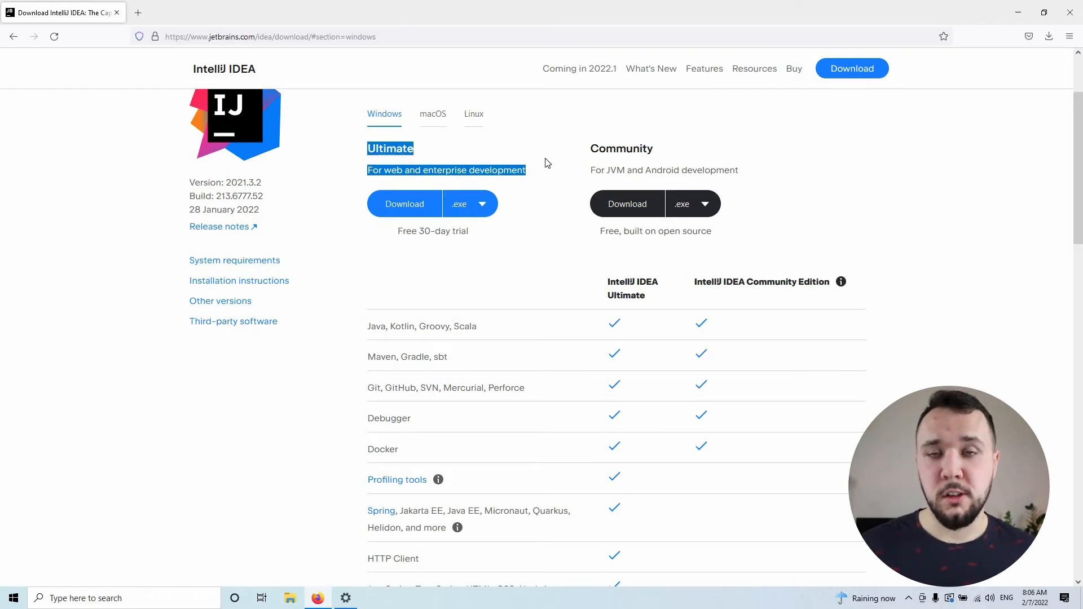
click(547, 165)
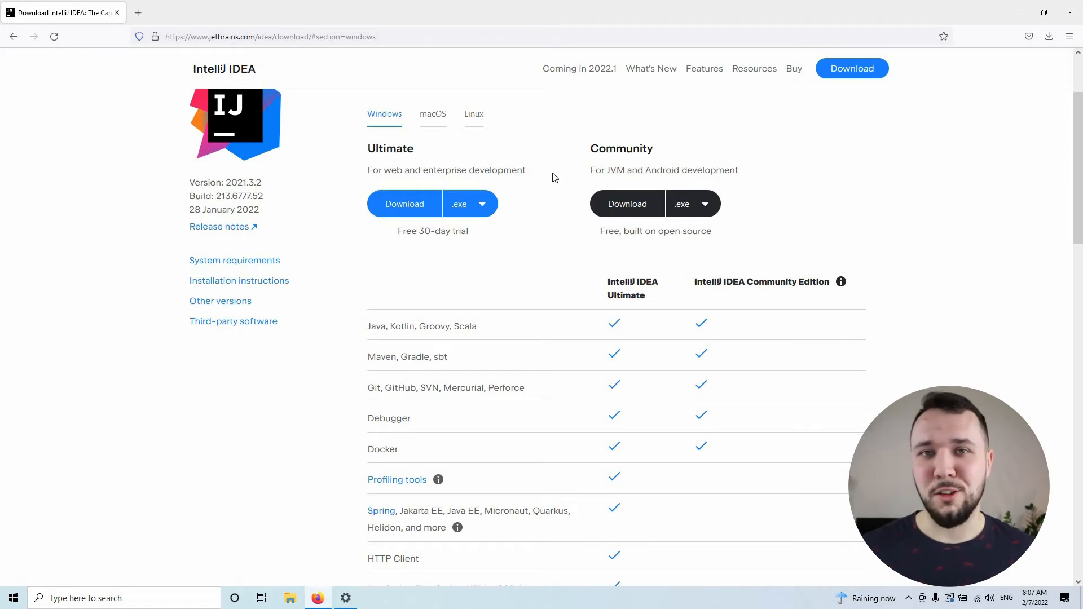
click(634, 203)
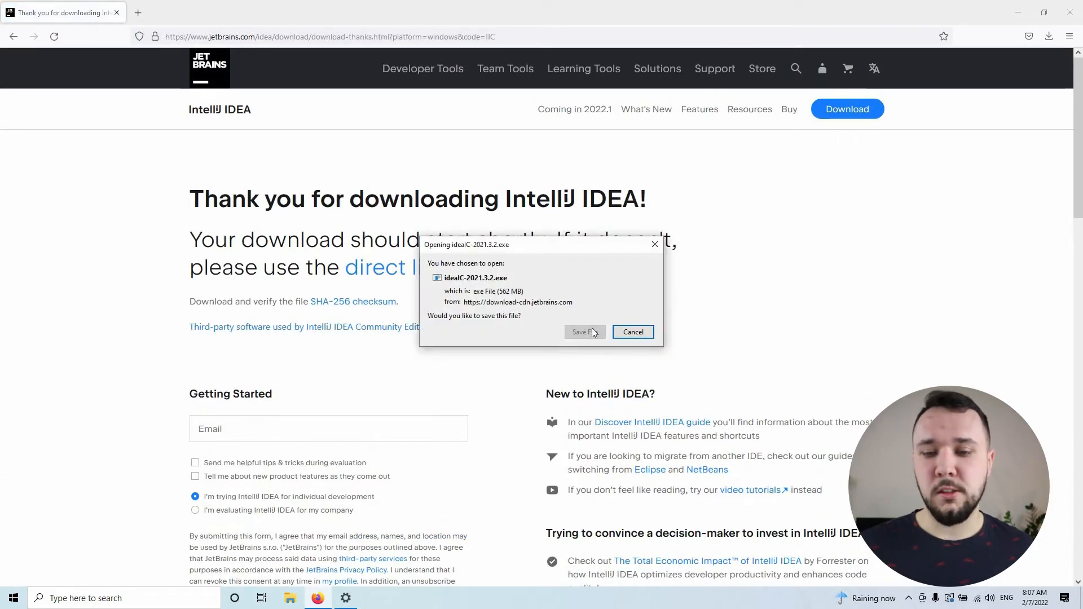
click(592, 332)
click(1042, 38)
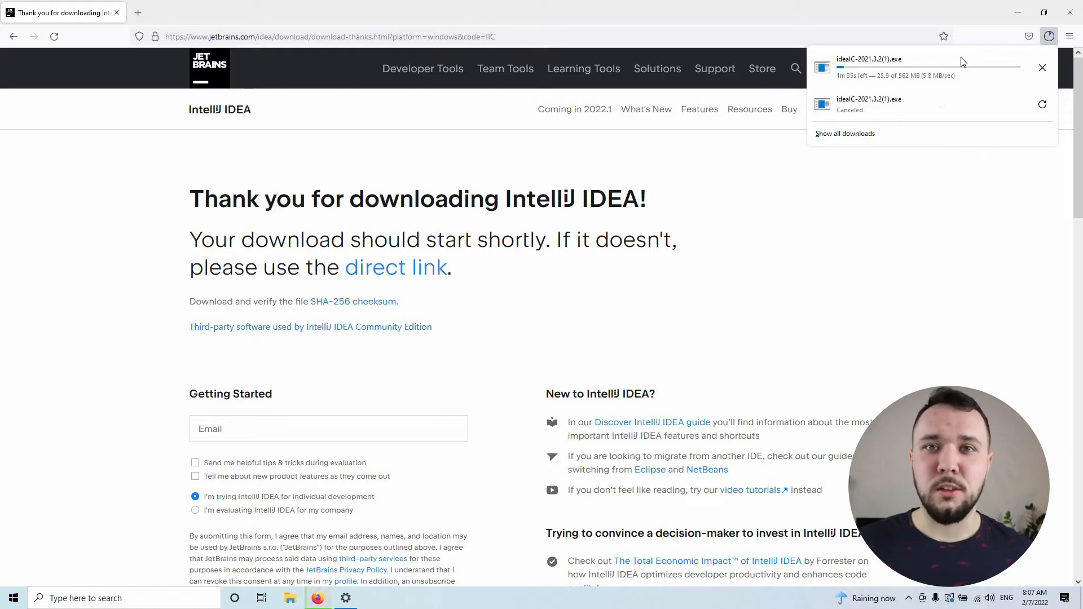
click(1043, 68)
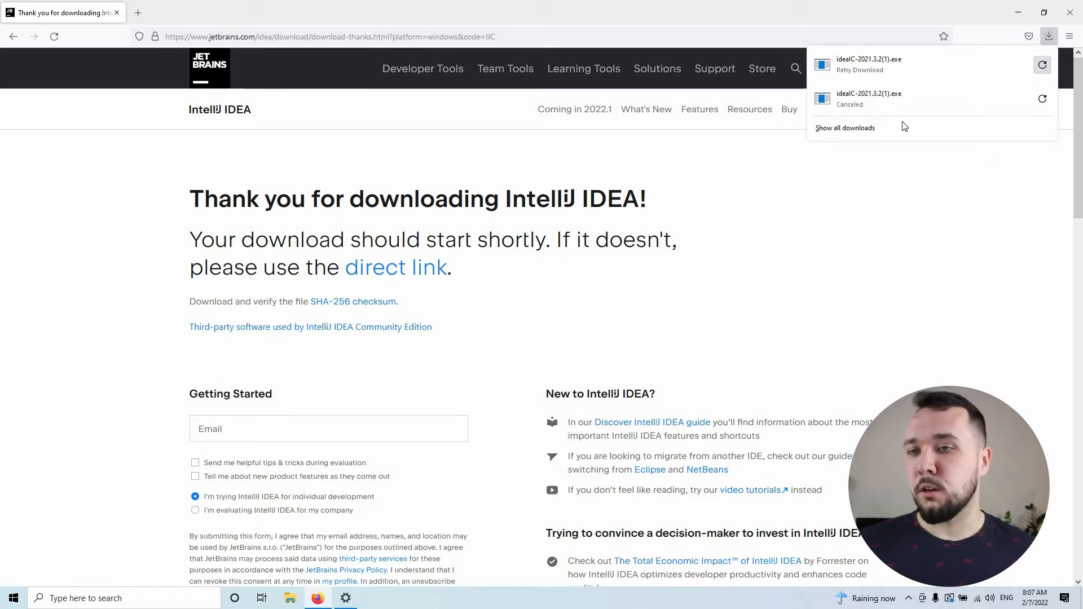
Step: Switch to File Explorer, open the Downloads folder and run the ideaIC-2021.3.2 installer
key(alt+Tab)
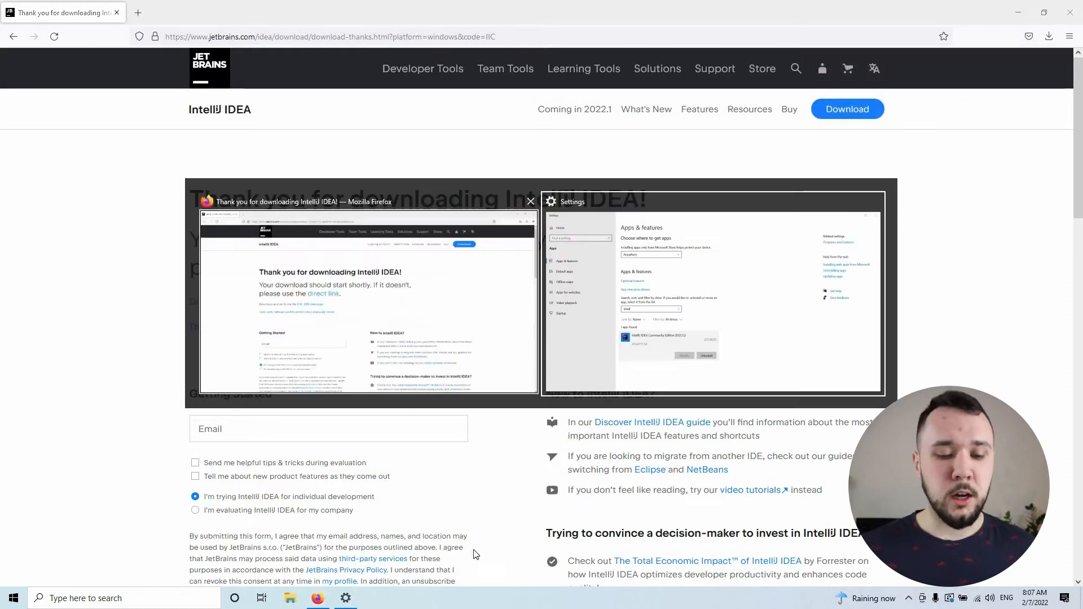
key(Escape)
click(290, 598)
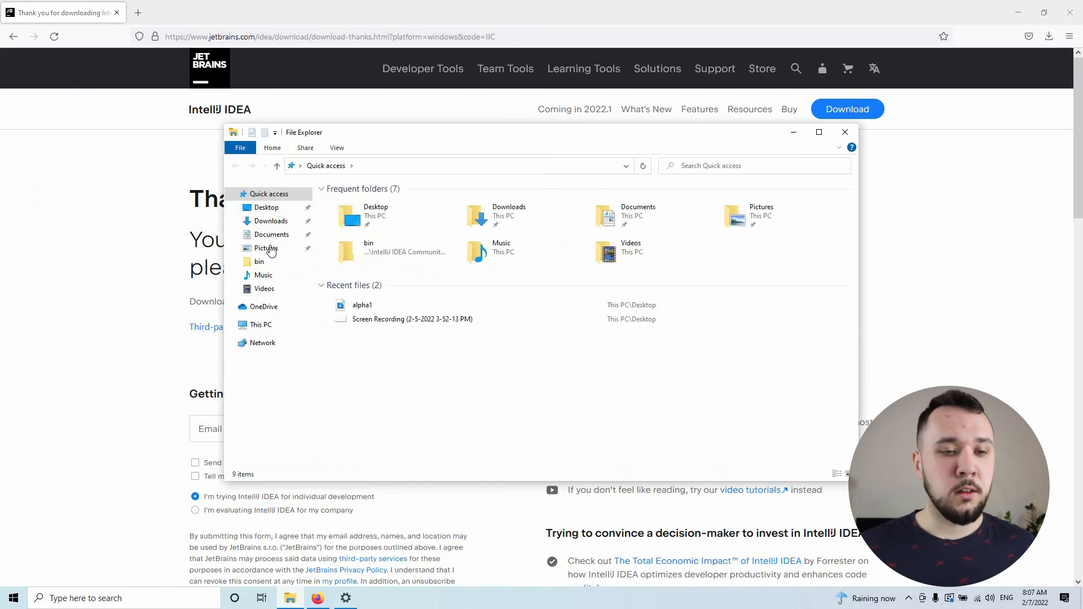
click(271, 220)
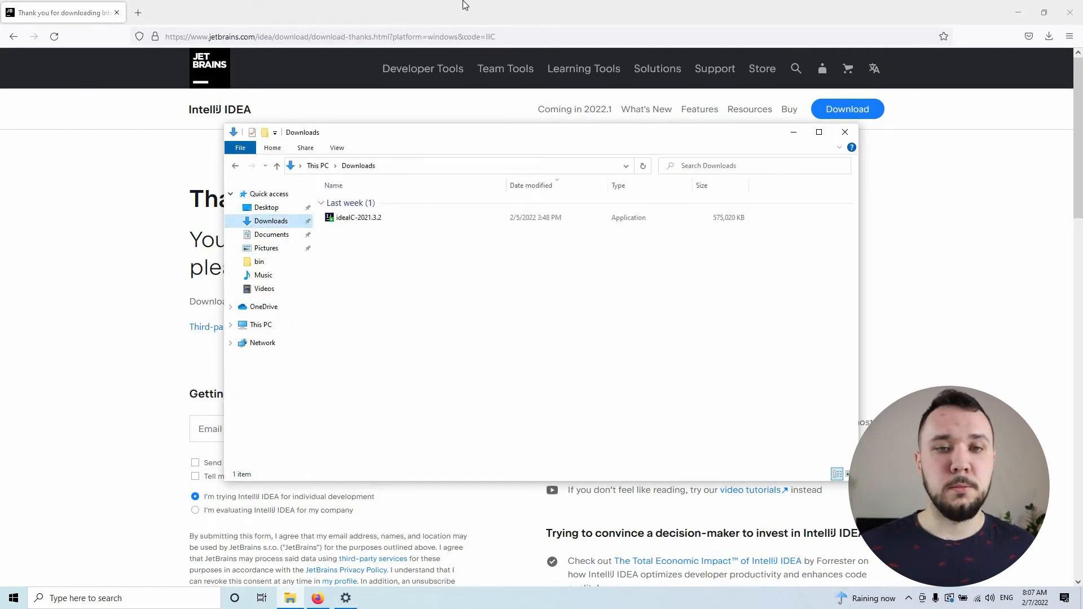
key(super+Up)
click(143, 90)
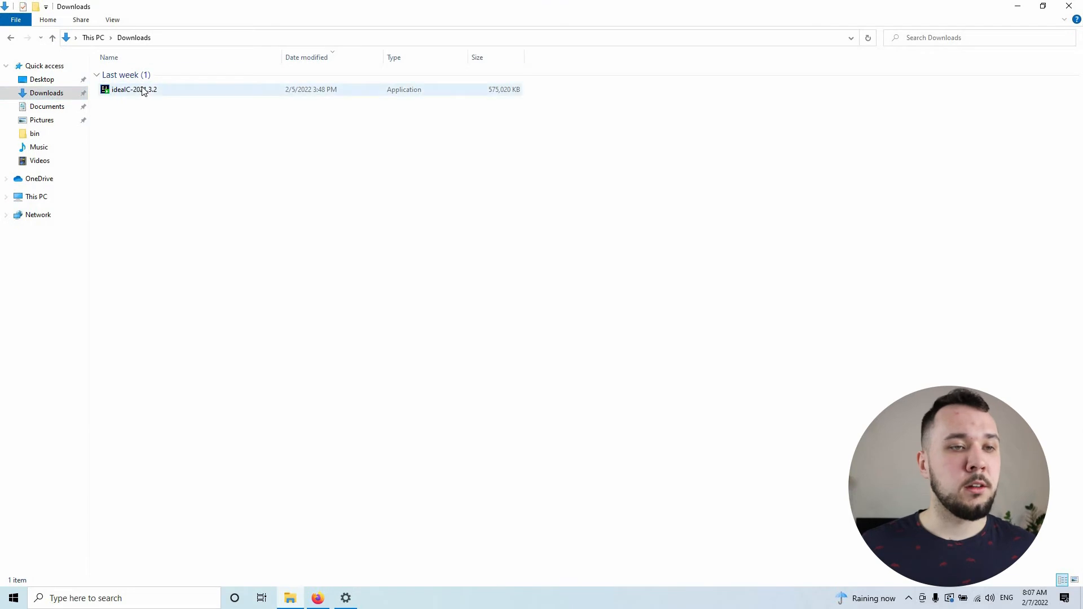
double_click(143, 91)
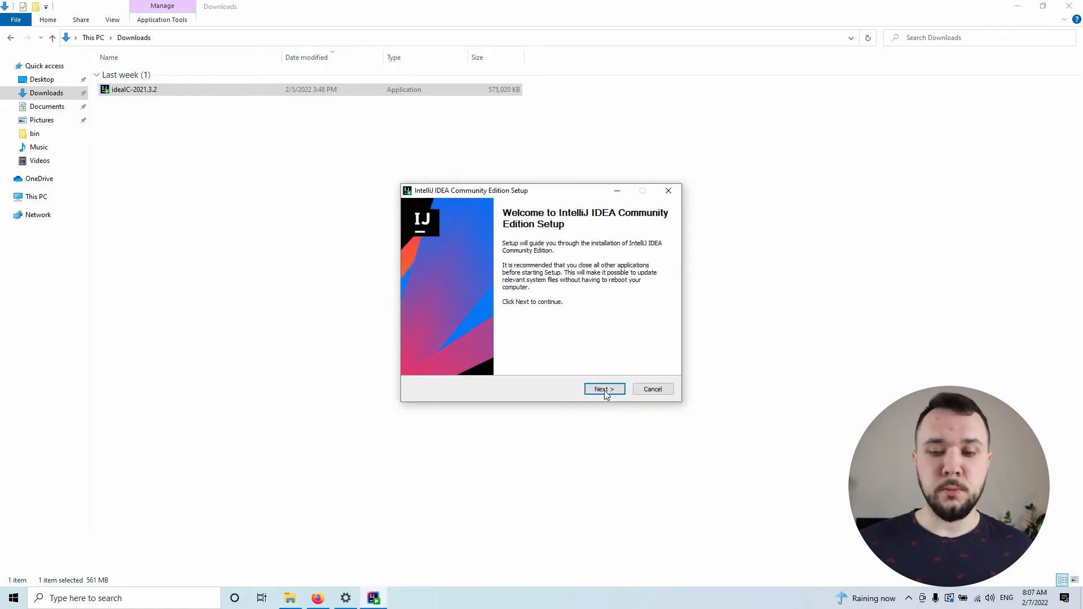
Step: Install IntelliJ IDEA Community Edition with the default destination folder, no extra installation options and the JetBrains Start Menu folder
click(603, 389)
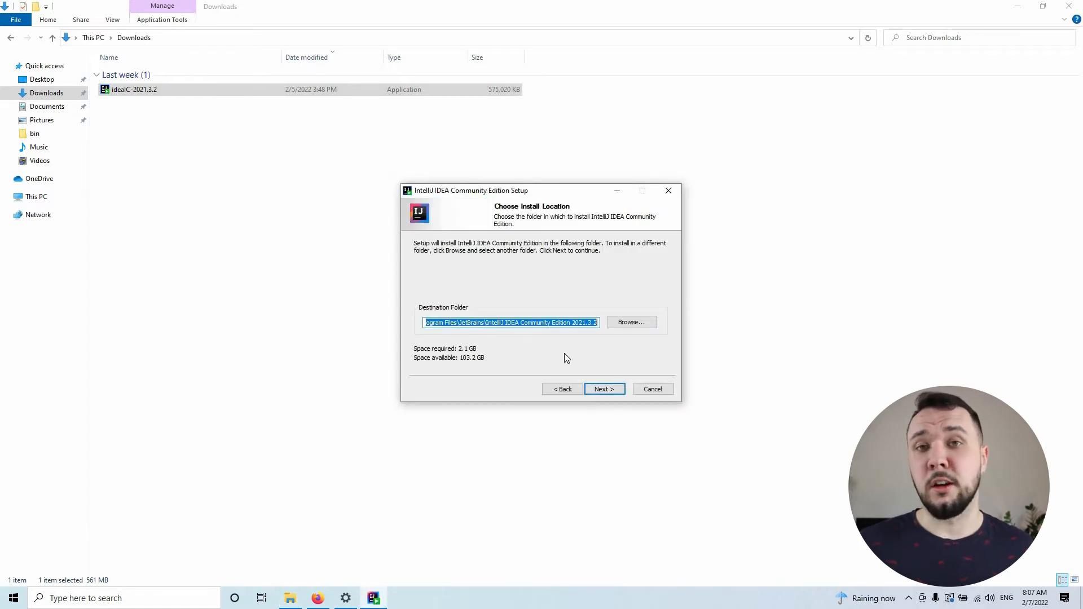
click(601, 390)
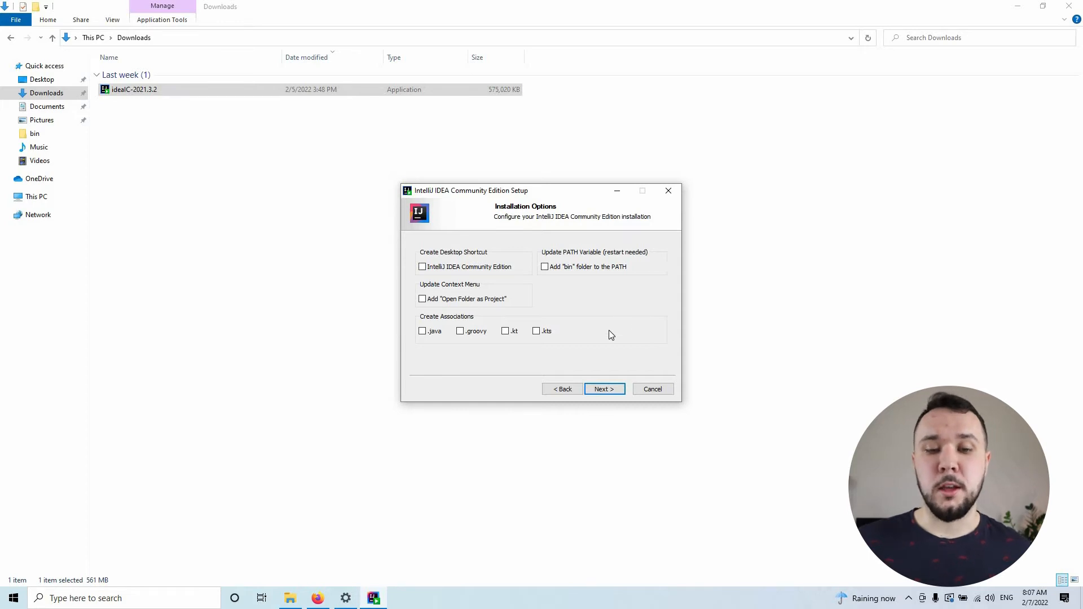
click(604, 389)
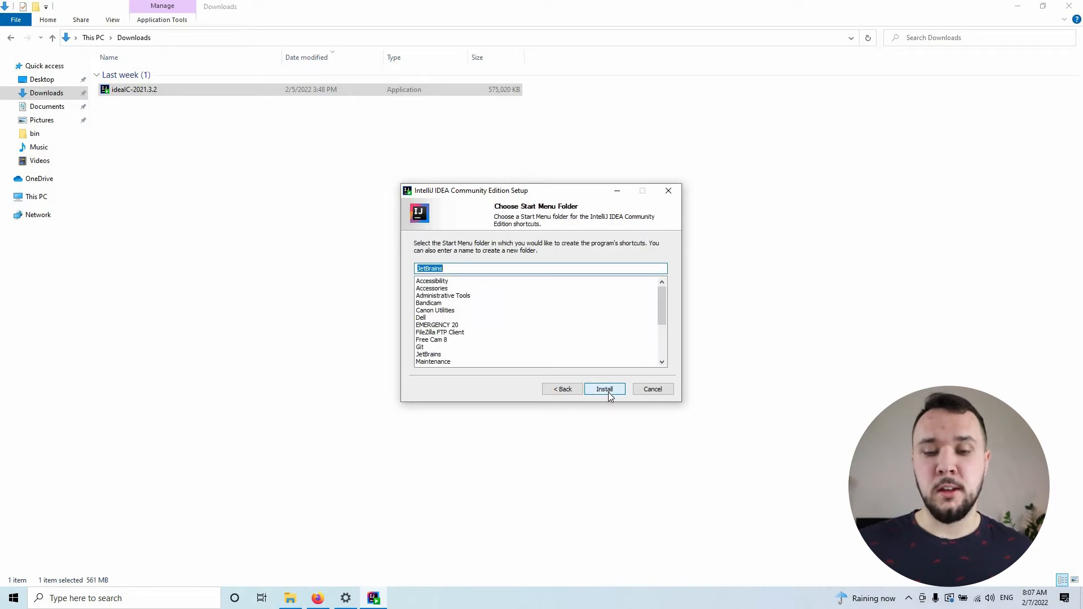
click(608, 393)
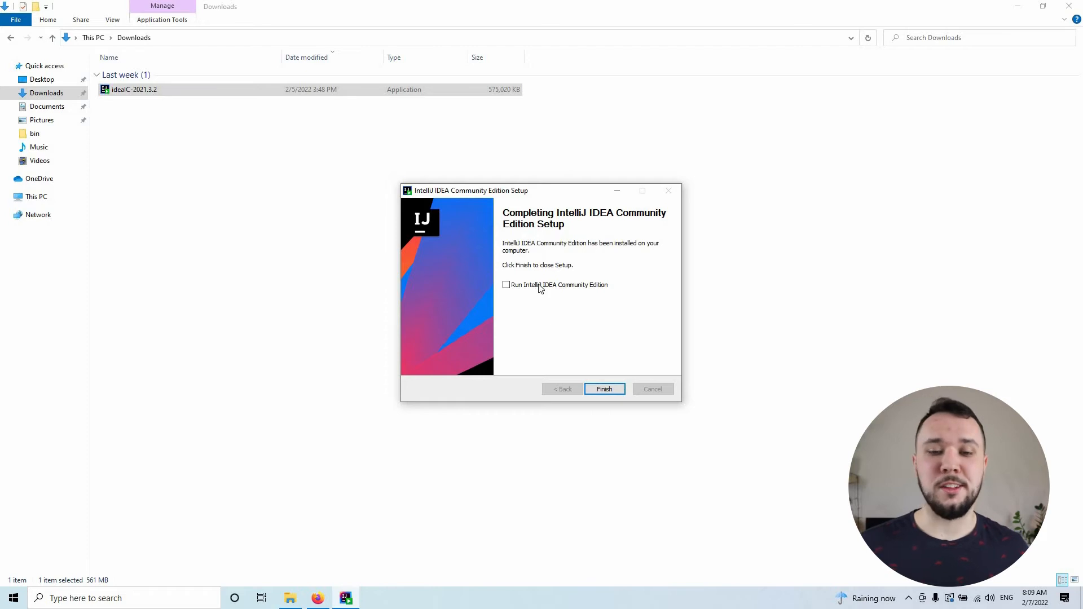
Step: Finish the setup with IntelliJ IDEA set to run, and start it without importing settings
click(605, 389)
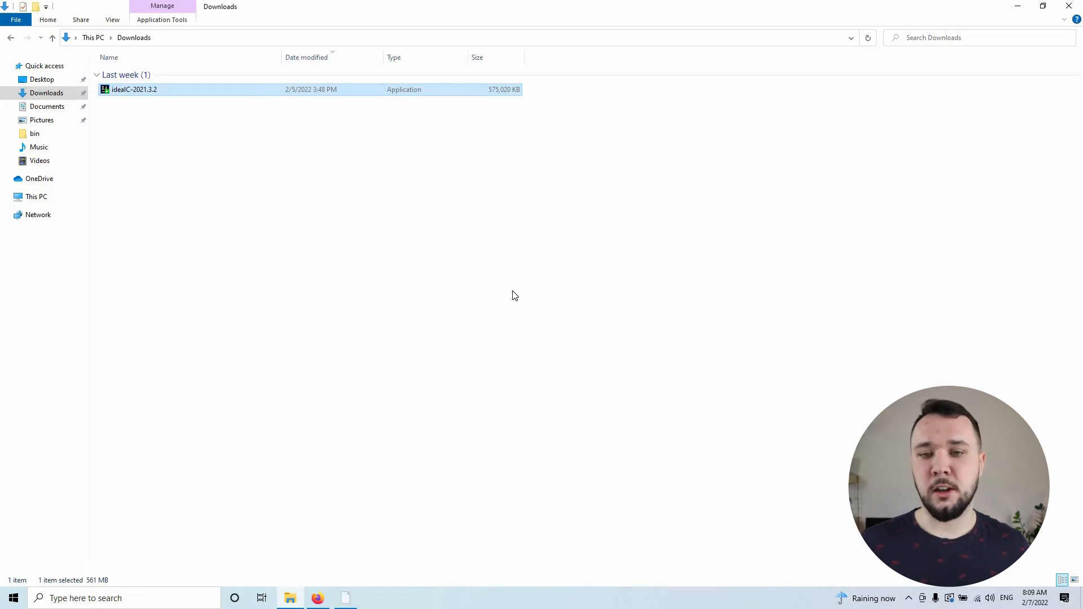
click(347, 600)
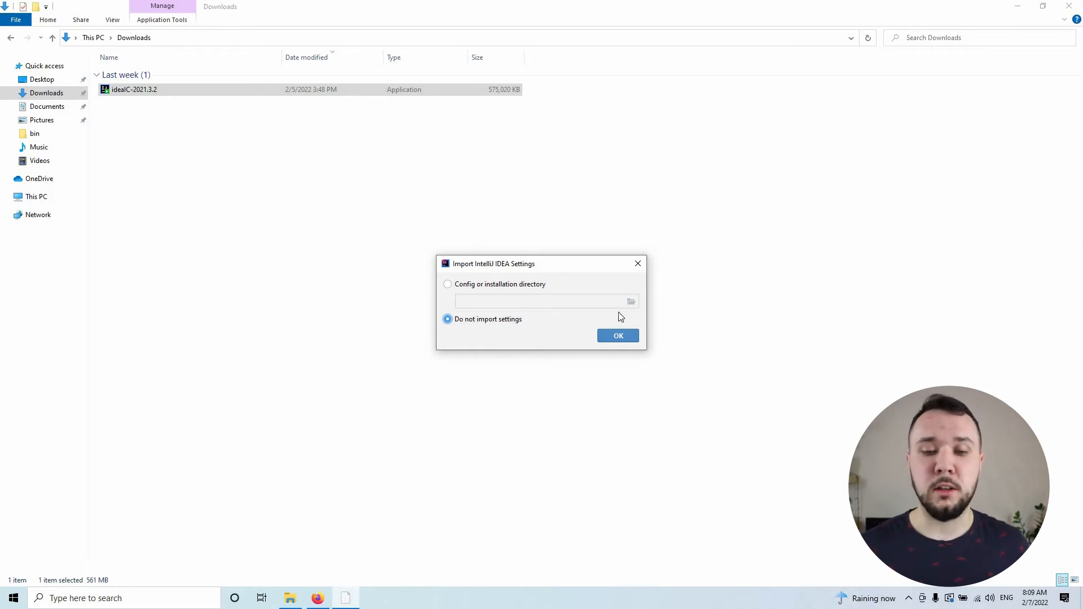
click(628, 341)
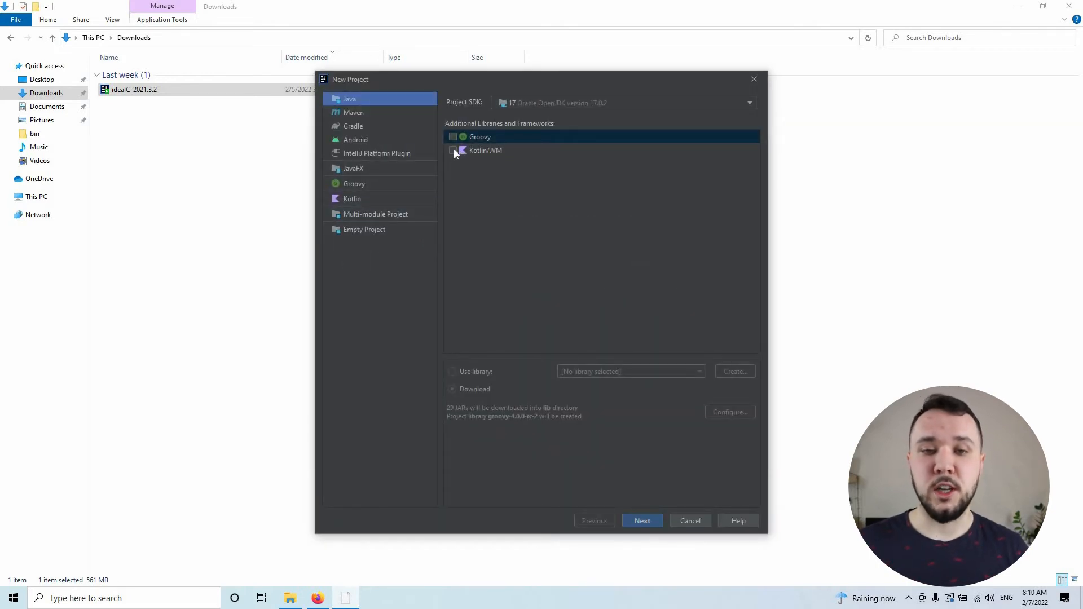
Step: Add the Kotlin/JVM framework to the new Java project
click(453, 150)
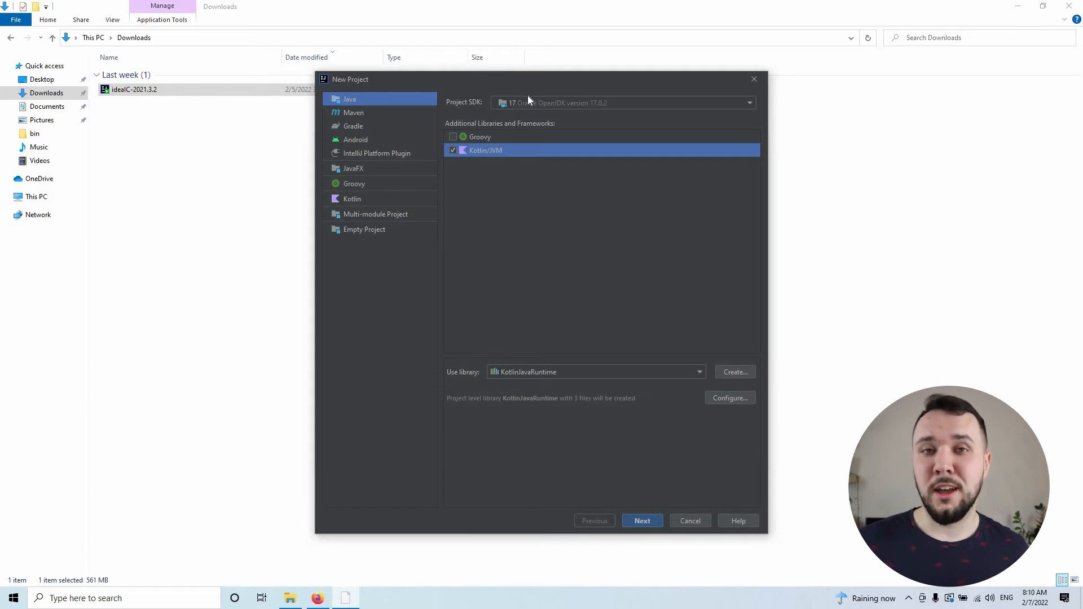
click(560, 102)
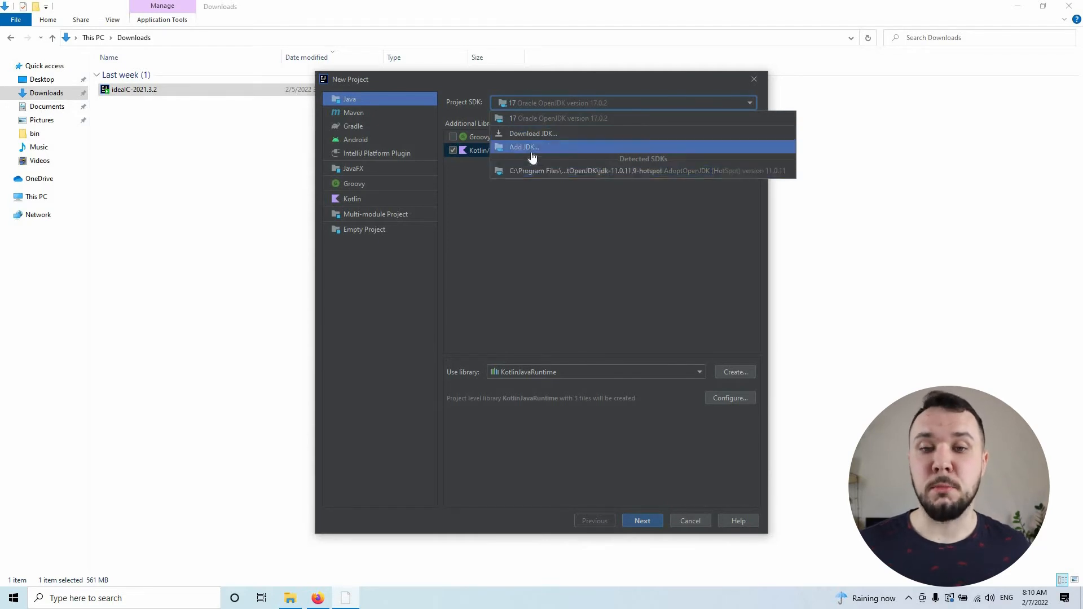
click(532, 134)
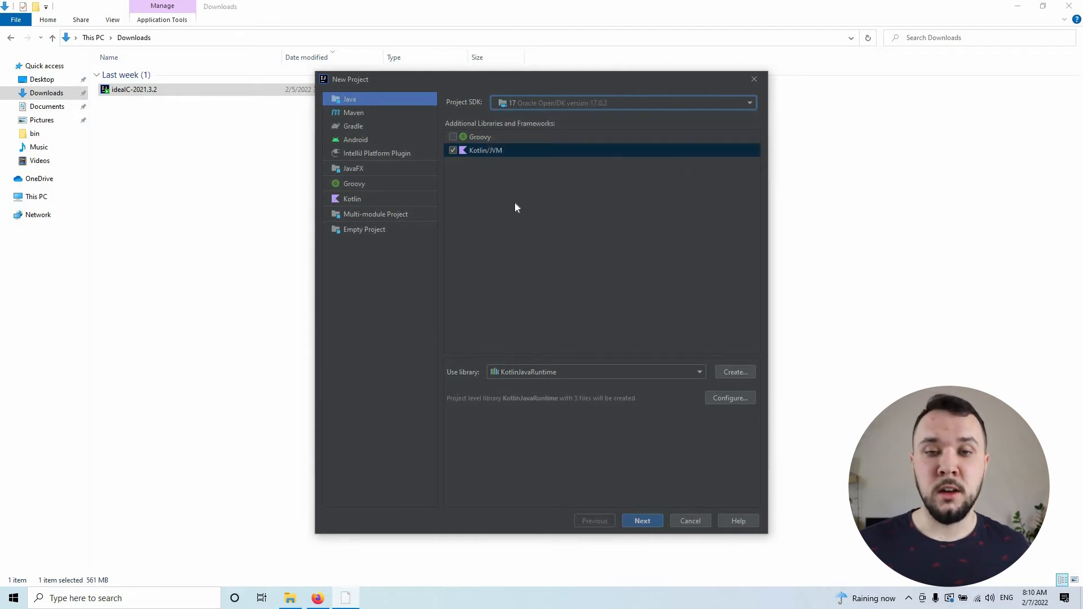
click(548, 276)
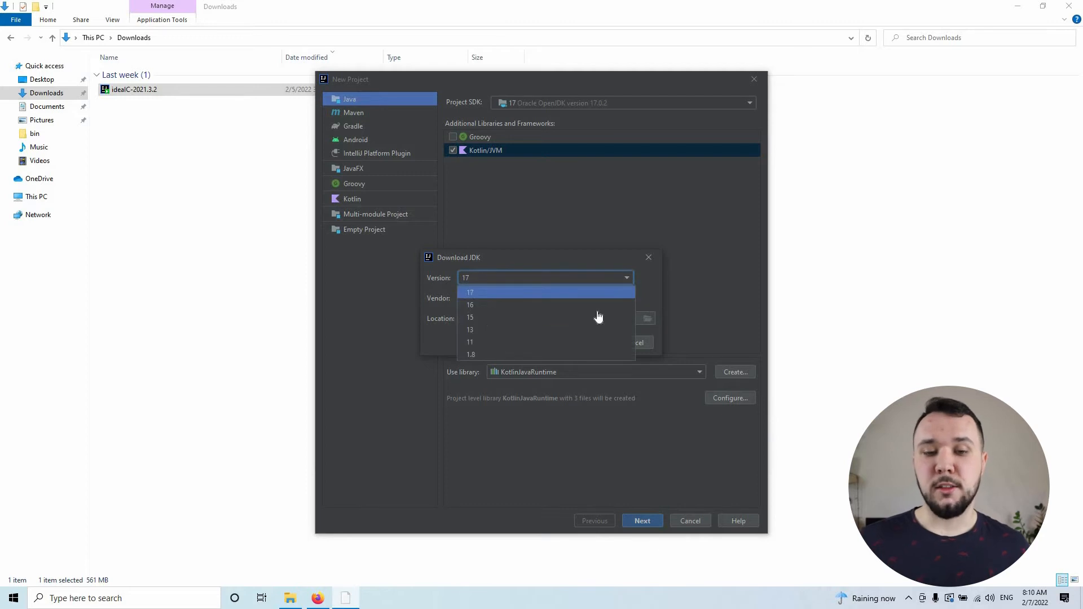
click(481, 292)
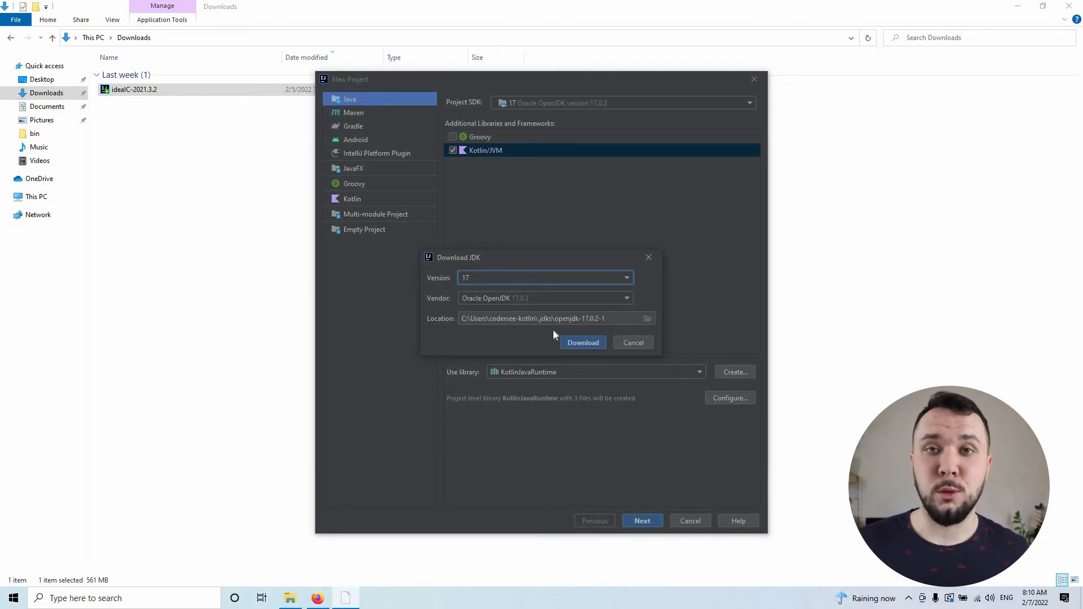
click(632, 344)
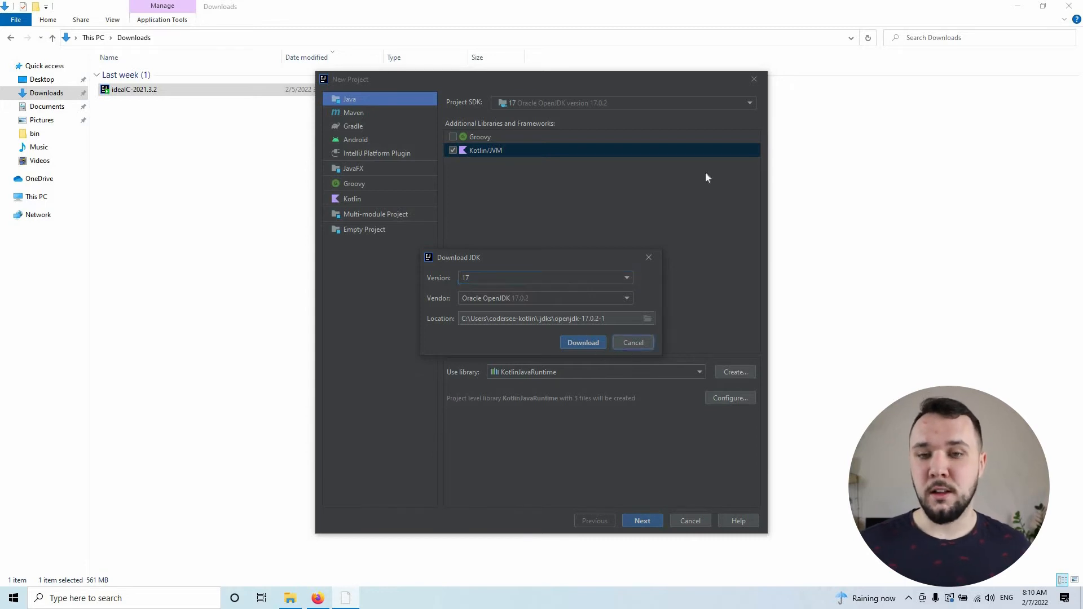
Step: Create the new project with the name example and maximize its window
click(661, 520)
text(example)
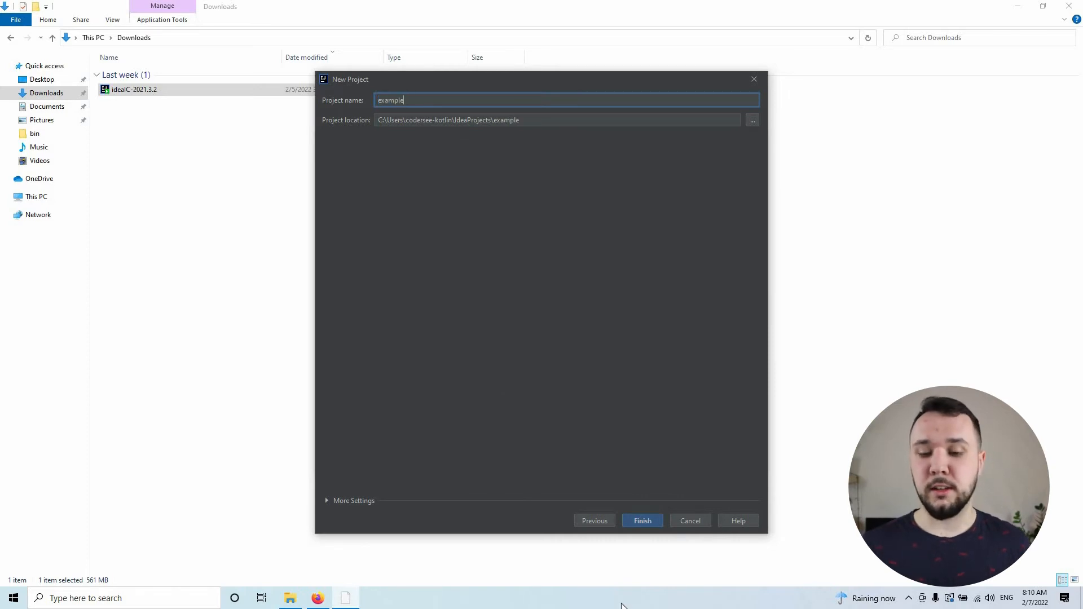
click(642, 521)
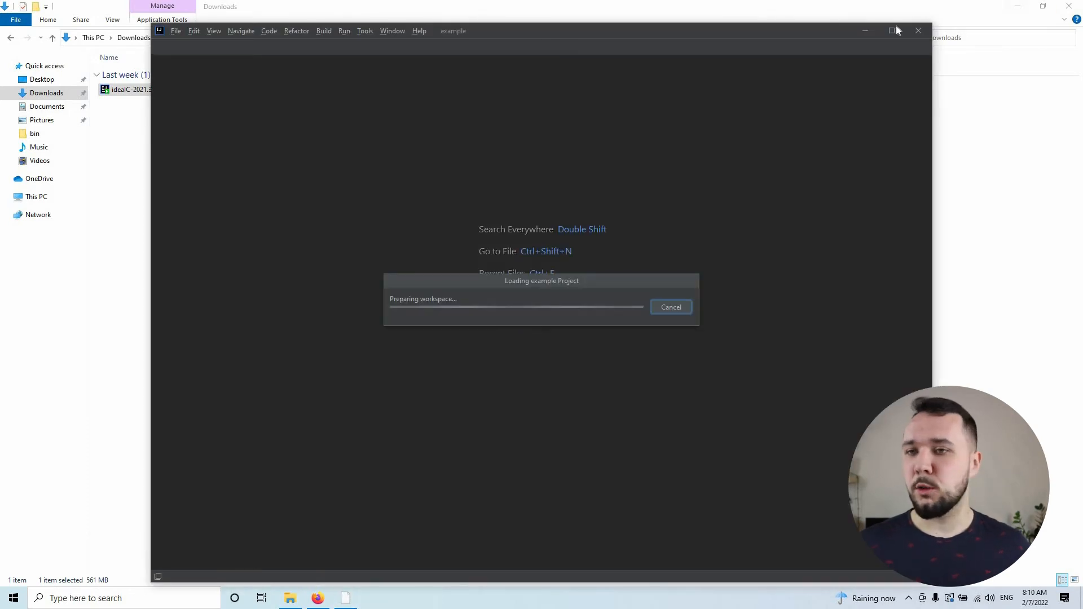
click(892, 31)
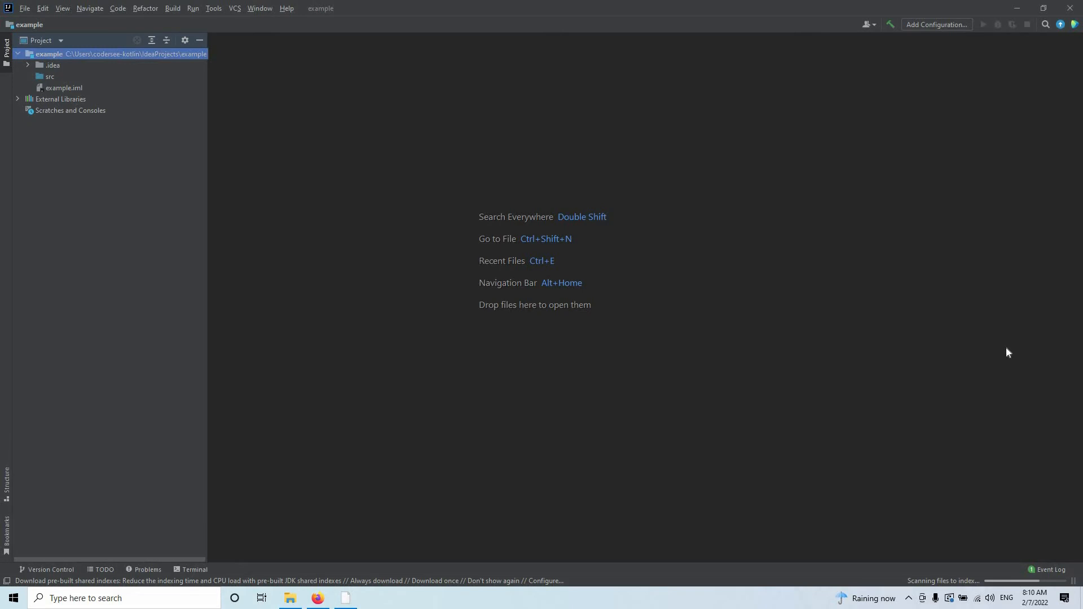
click(969, 582)
click(675, 373)
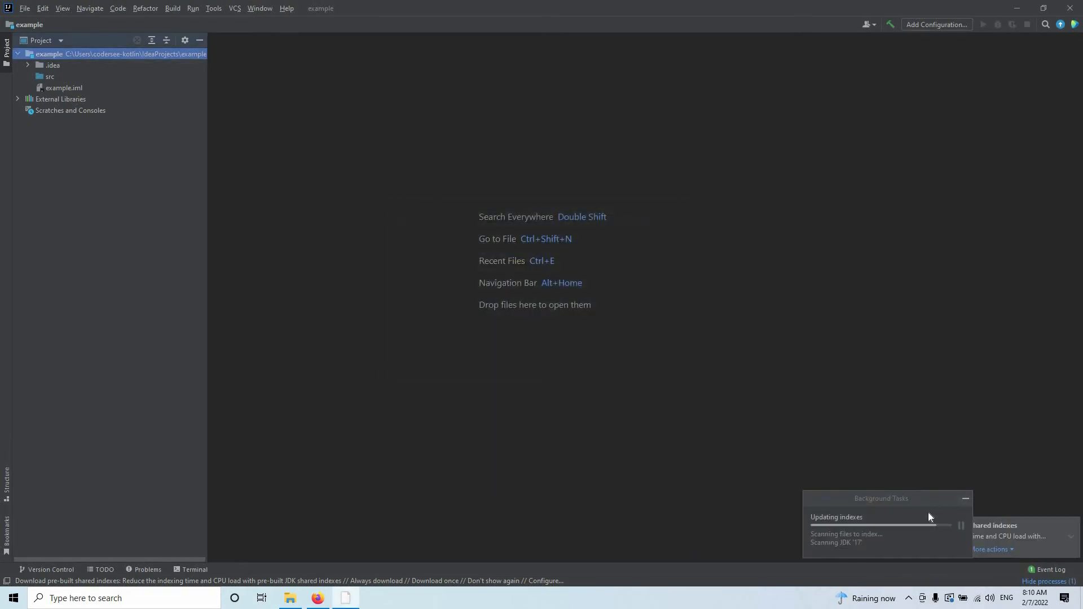
drag(900, 511, 792, 409)
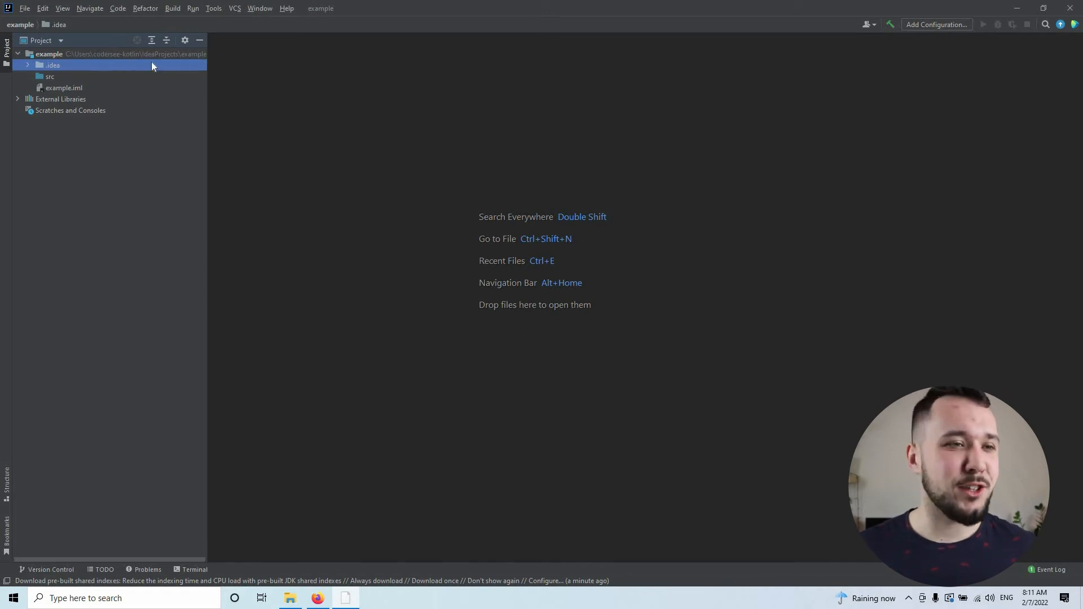
Step: Create a new Kotlin file named Application in the src folder
click(65, 78)
right_click(50, 78)
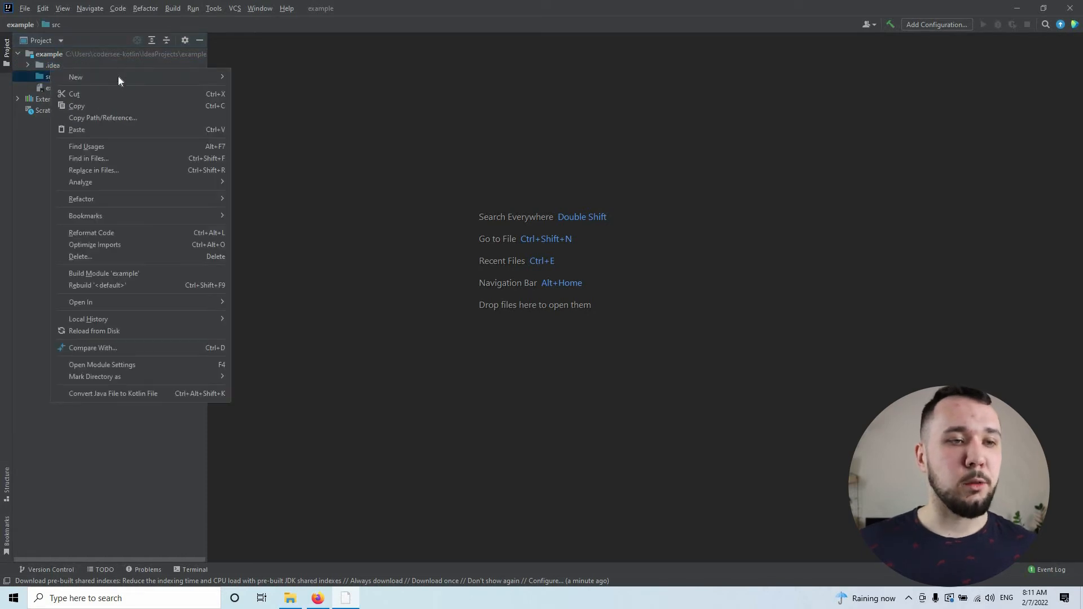
mouse_move(120, 77)
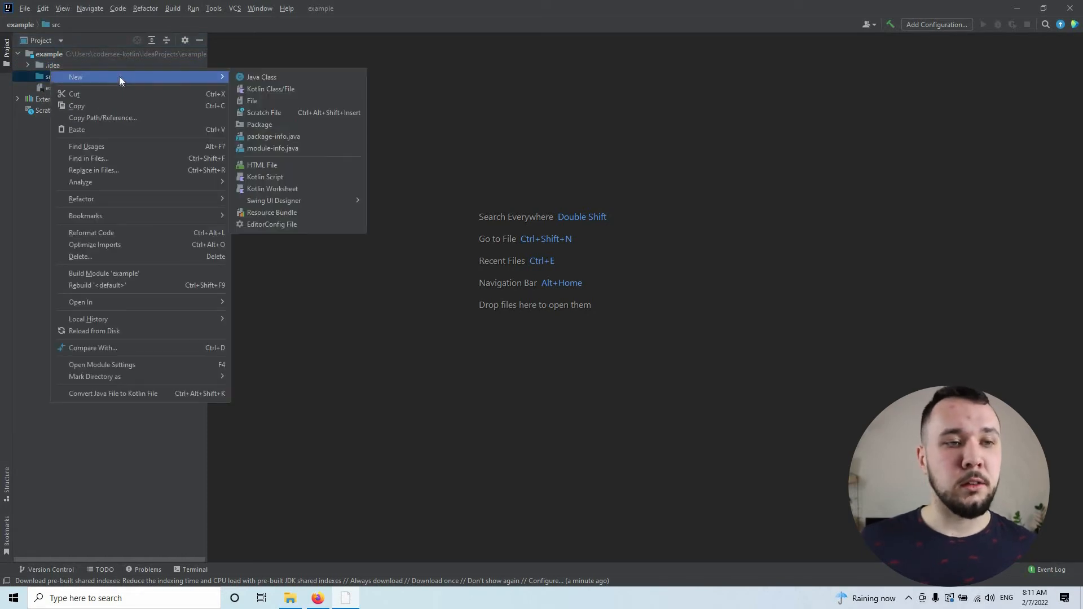
click(275, 90)
key(Down)
text(A)
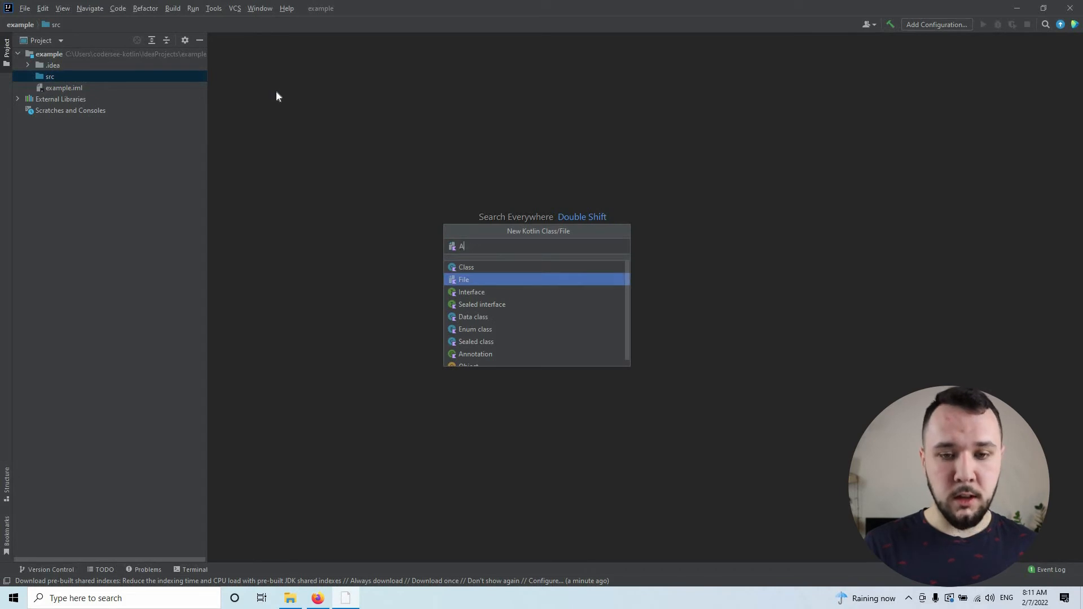
text(pplication)
key(Return)
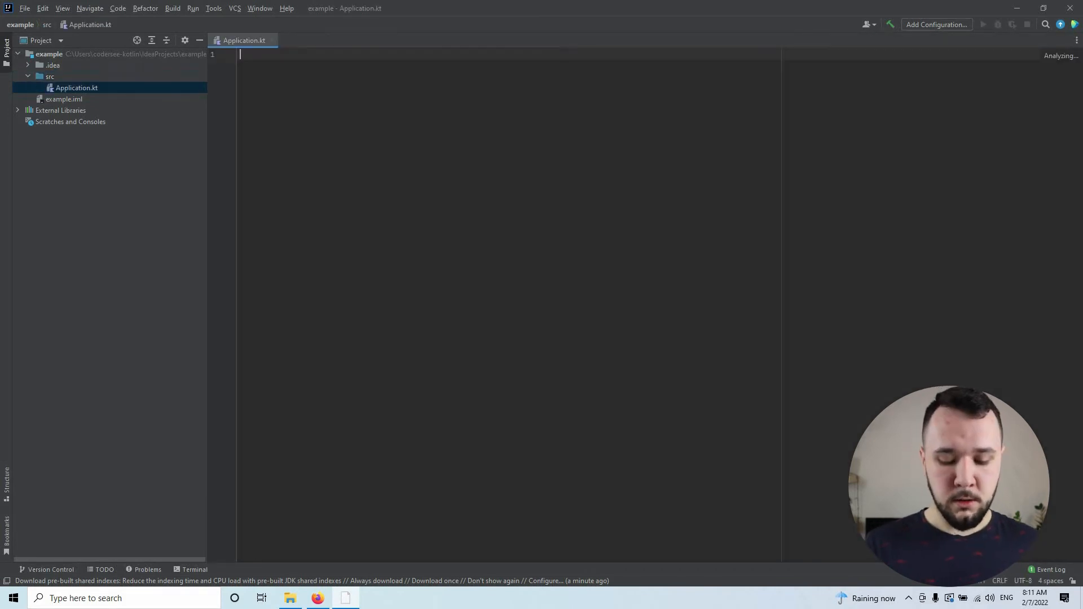
Step: Write a main function in Application.kt that prints "Hello World!" with println
key(Return)
text(main)
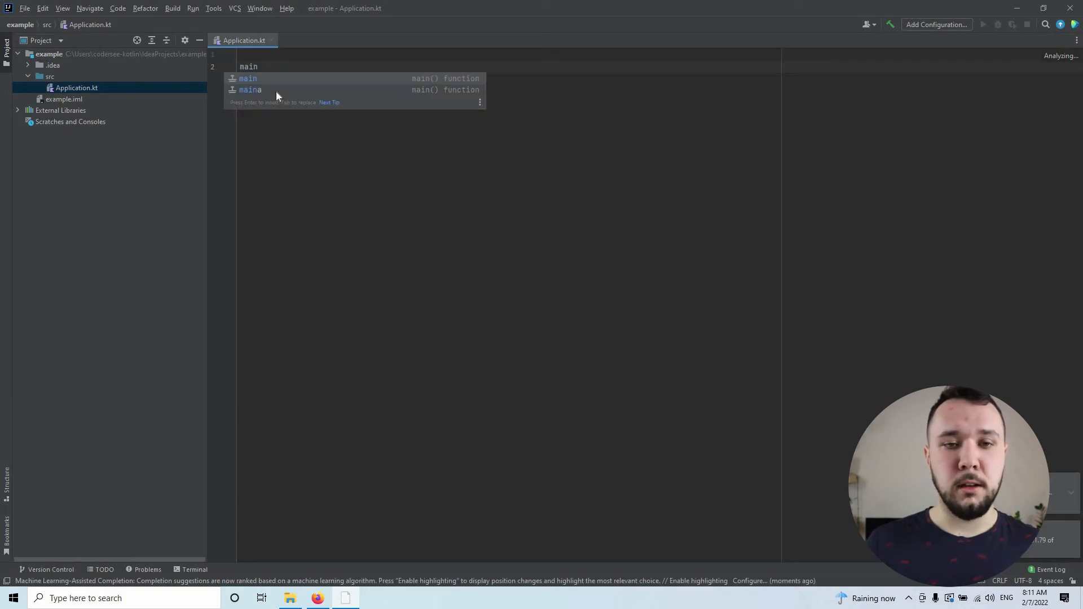
key(Return)
text(p)
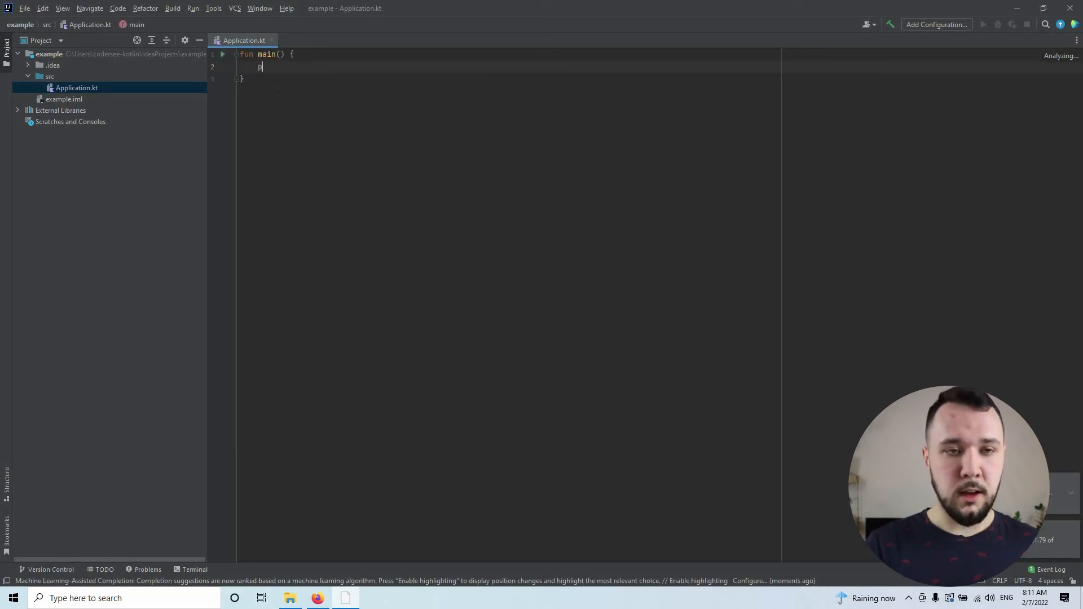
text(rintntln)
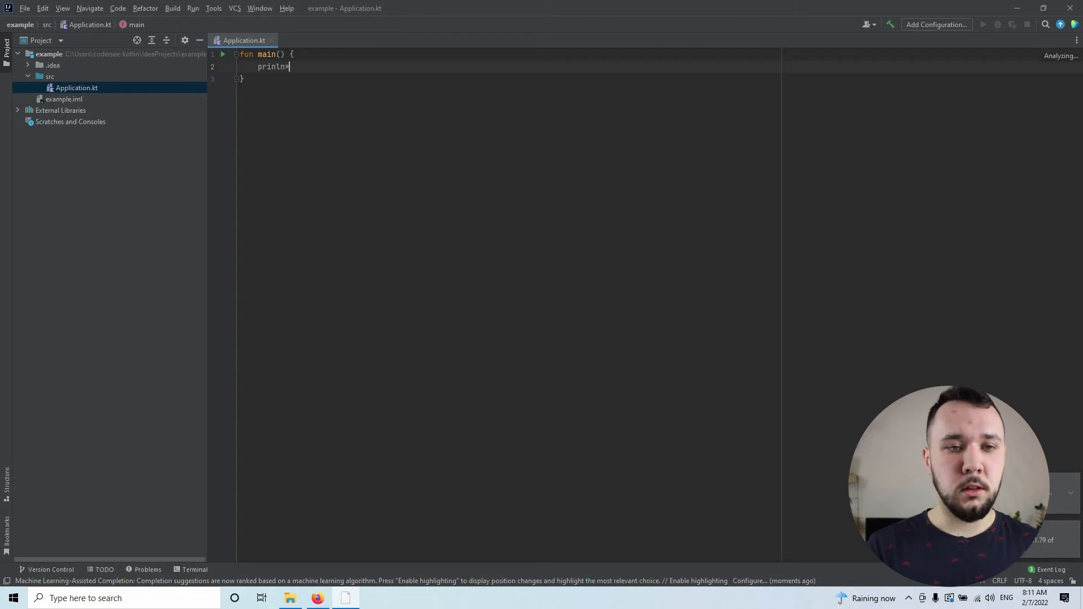
text(("Hello World!)
click(324, 87)
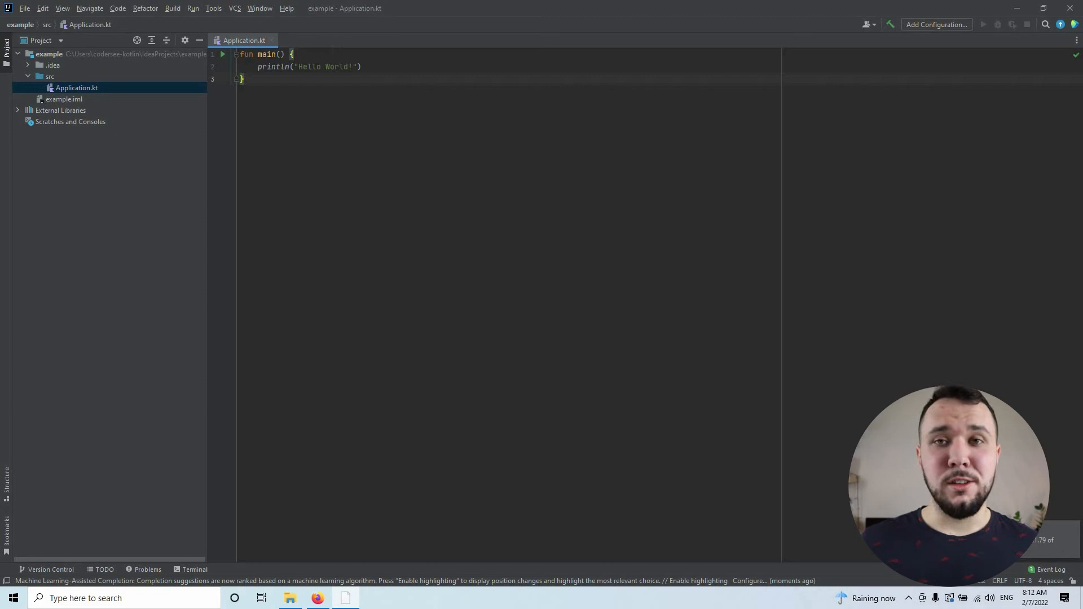
drag(267, 86, 185, 40)
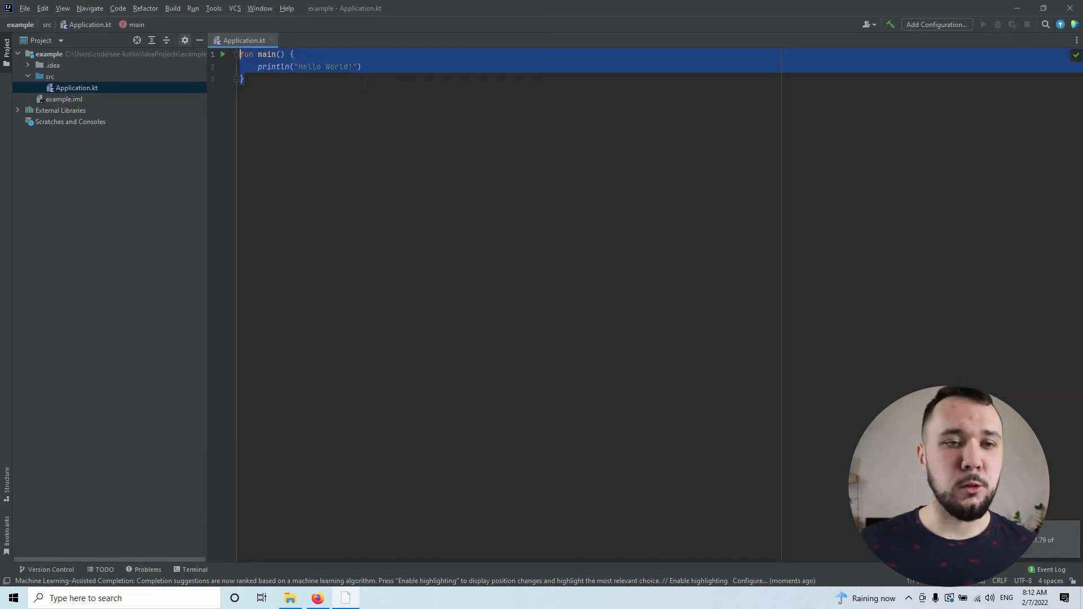
click(365, 83)
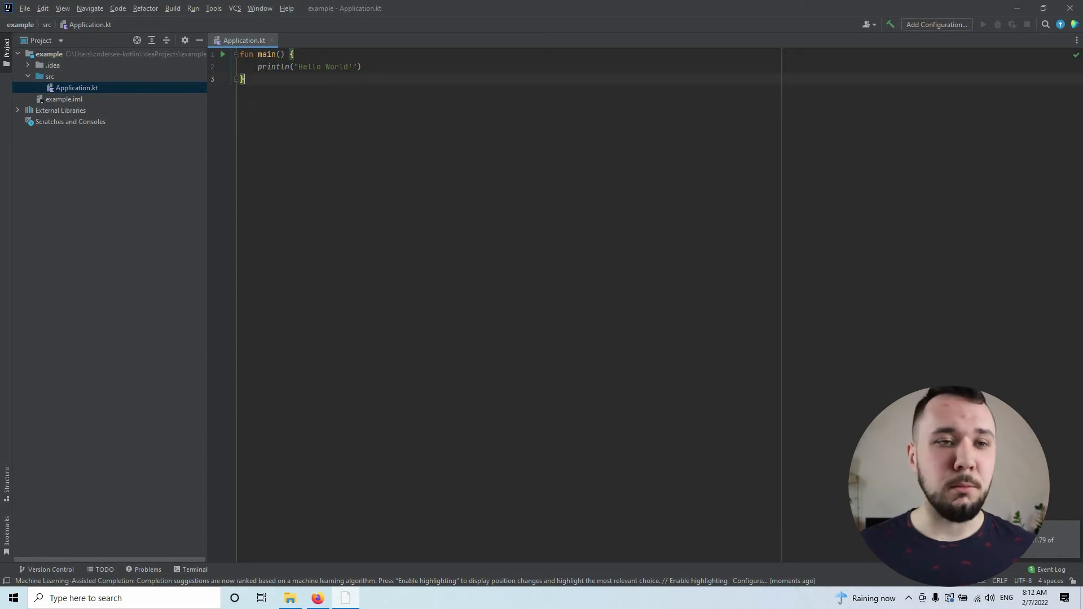
Step: Run the ApplicationKt program from its main function
click(223, 54)
click(256, 58)
key(shift+Up)
key(shift+Up)
key(shift+Up)
click(389, 122)
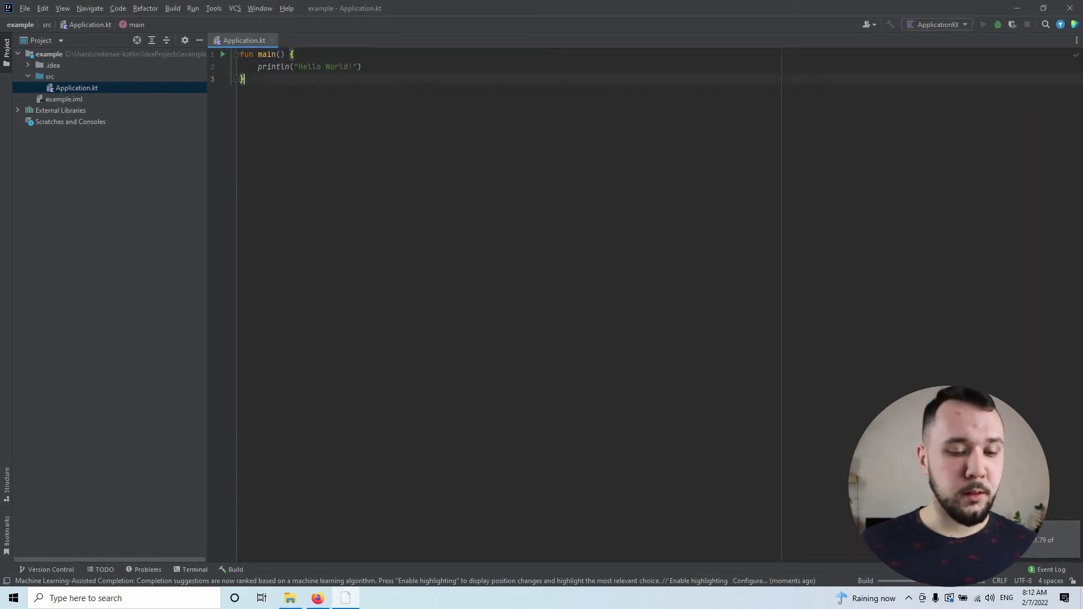
Step: Open the build output and examine the compiler messages for Application.kt
click(236, 569)
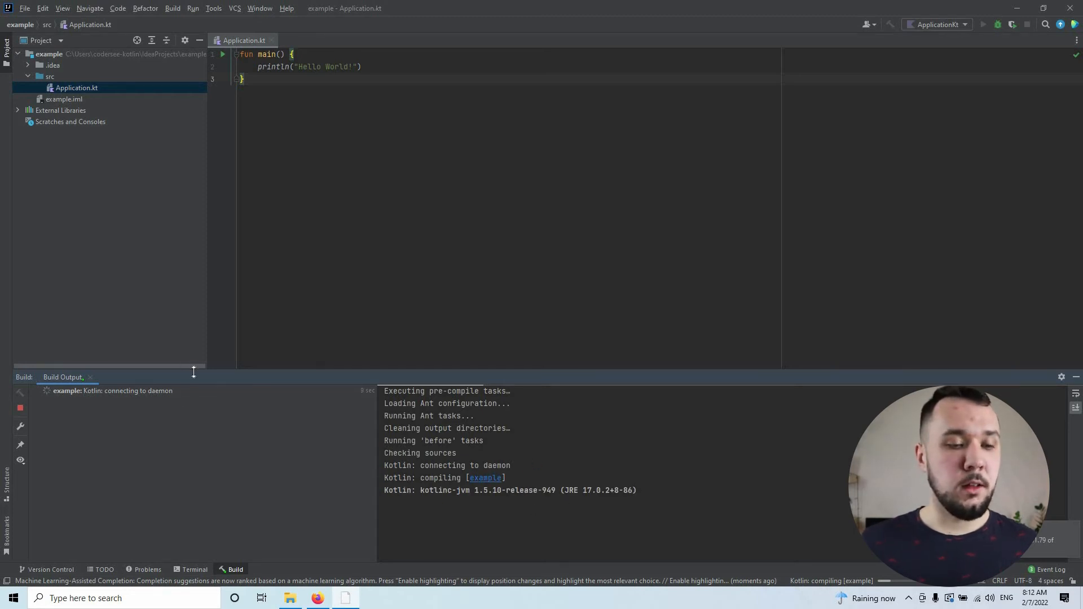
drag(420, 404, 551, 405)
triple_click(426, 407)
click(426, 407)
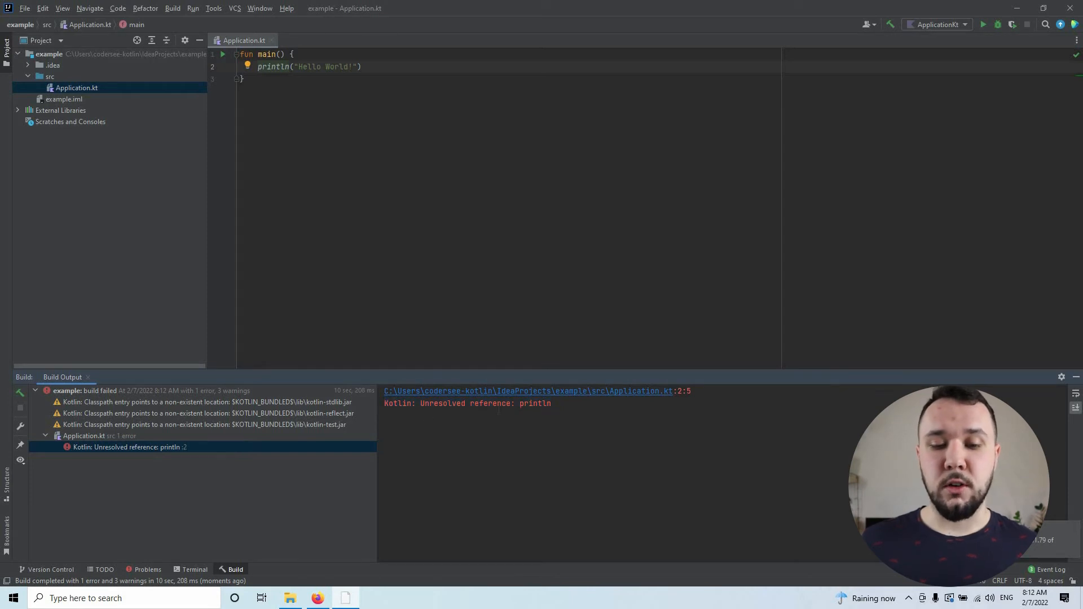
triple_click(476, 404)
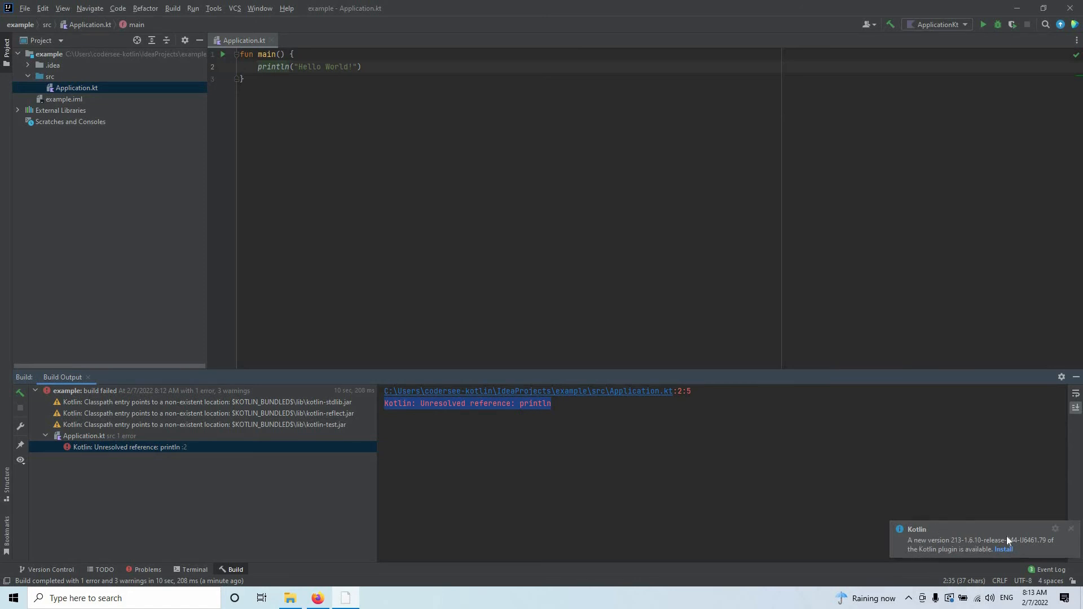
Step: Install the offered Kotlin plugin update and show the progress of its download
click(1004, 550)
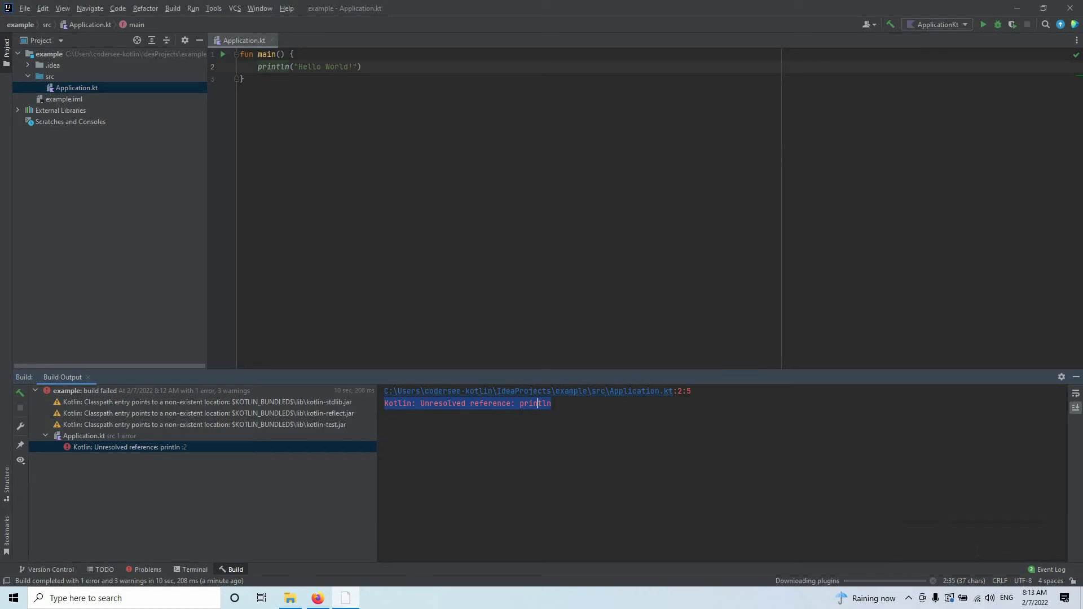
click(884, 581)
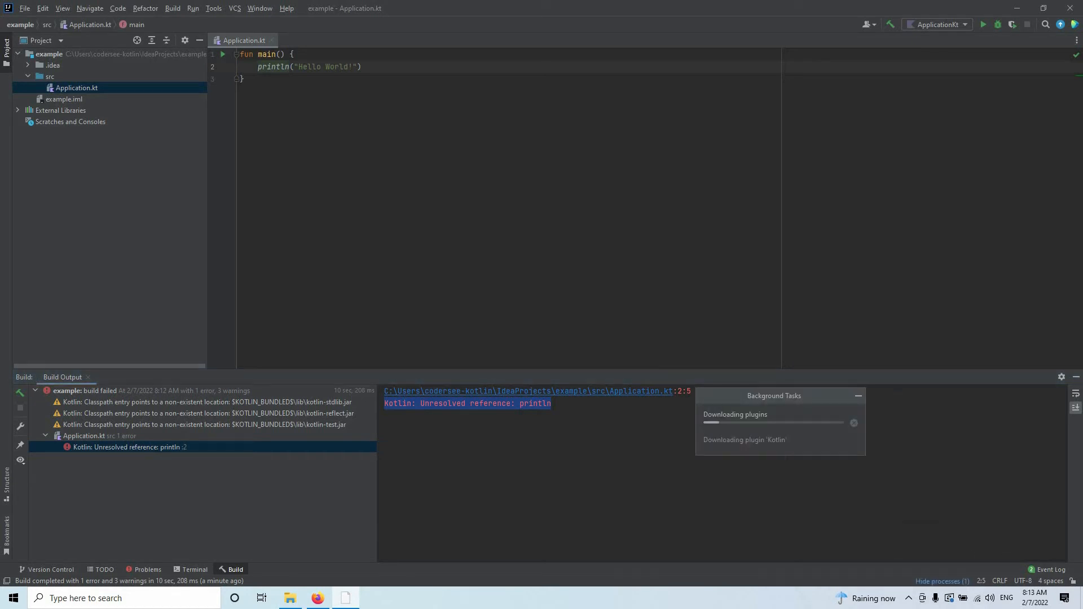
Step: View the Plugins page in the IDE settings, and close the settings without changes
click(29, 10)
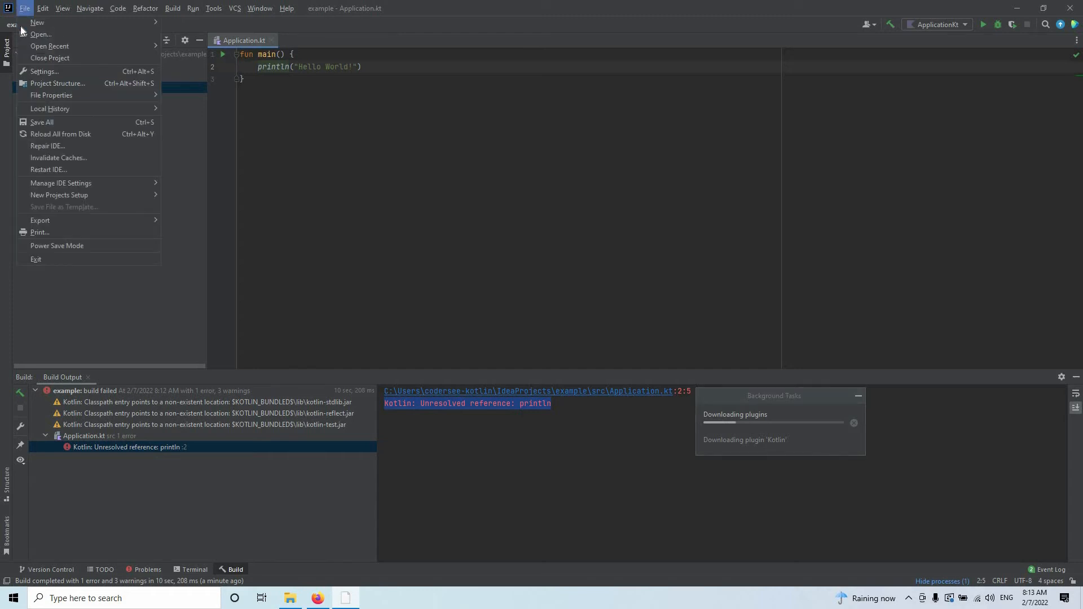
click(56, 72)
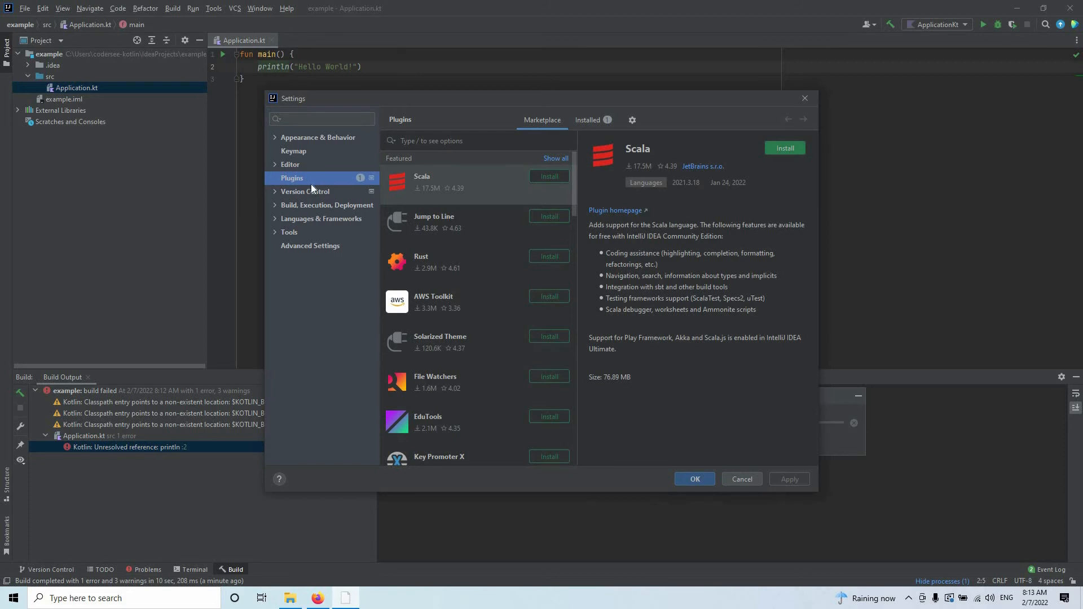
click(805, 98)
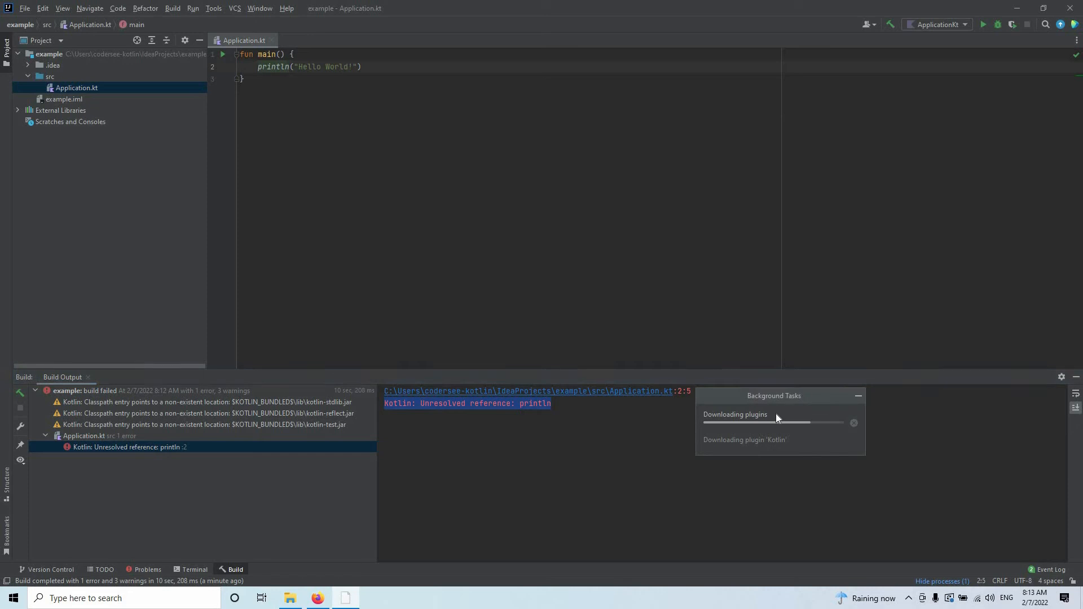
drag(781, 405, 770, 368)
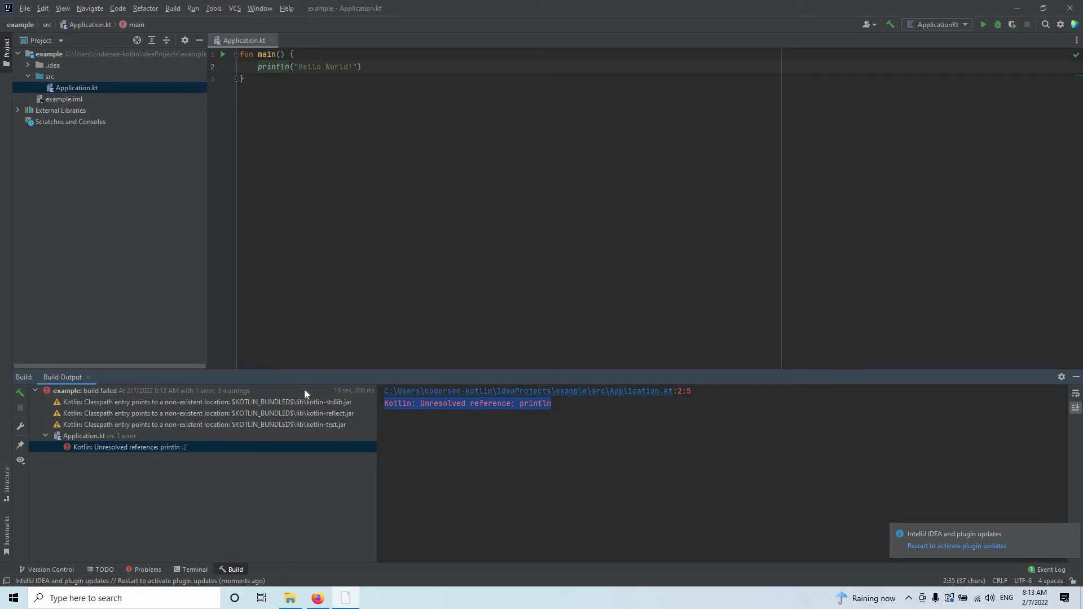
Step: Restart the IDE to activate the plugin update, dismiss the Code With Me tip and maximize the window
click(951, 546)
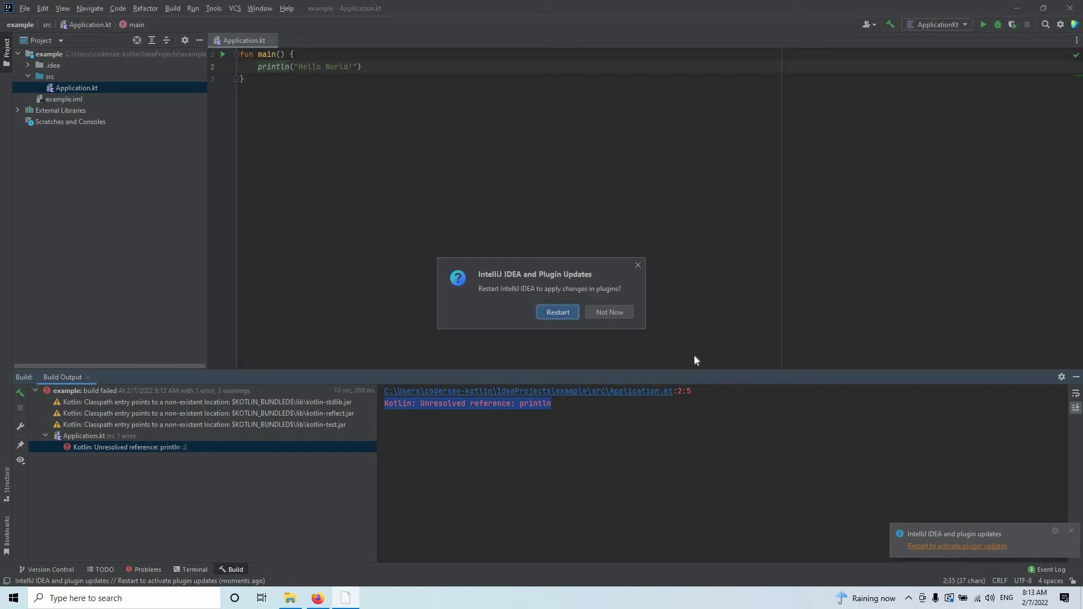
click(557, 312)
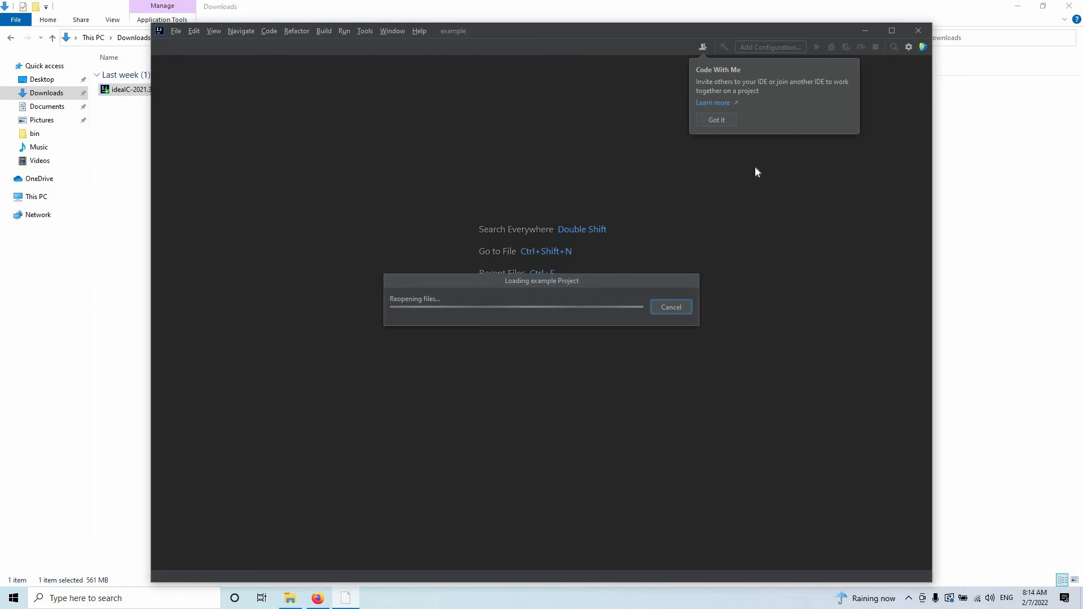
click(719, 118)
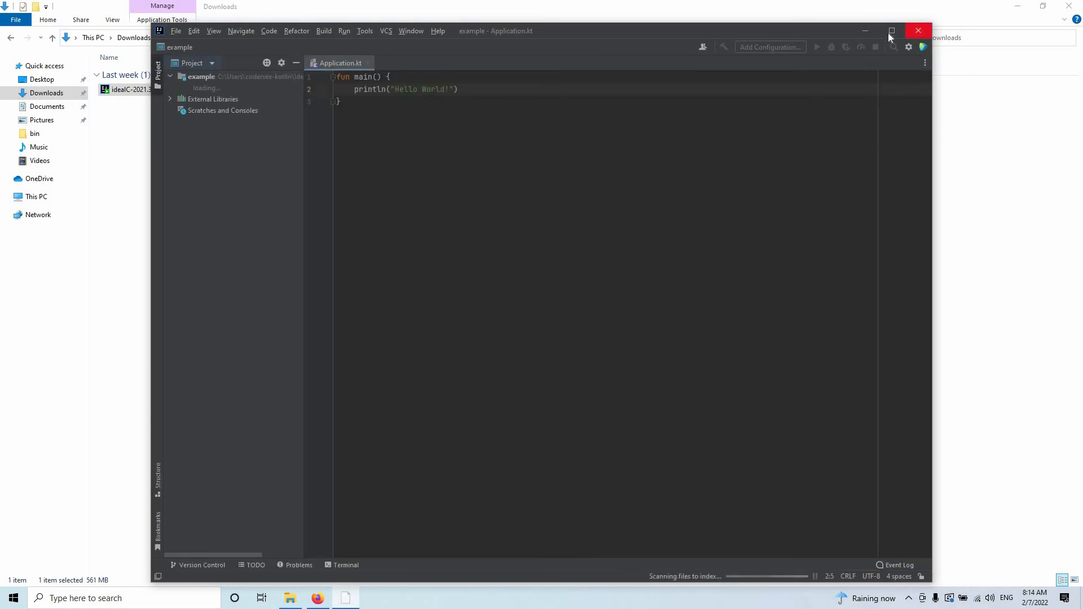
double_click(567, 33)
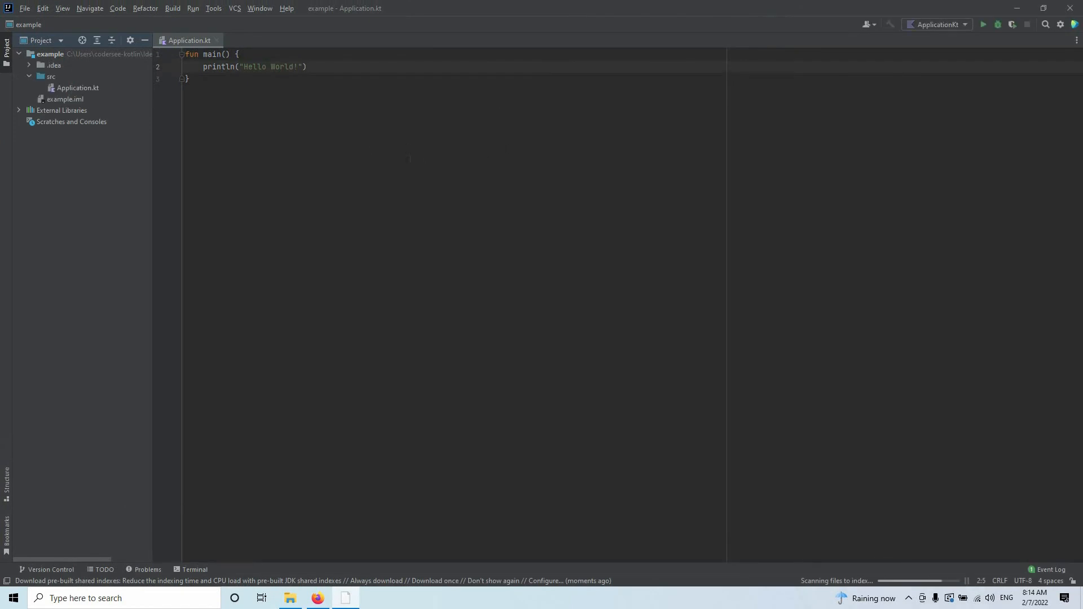
drag(191, 80, 188, 49)
click(505, 246)
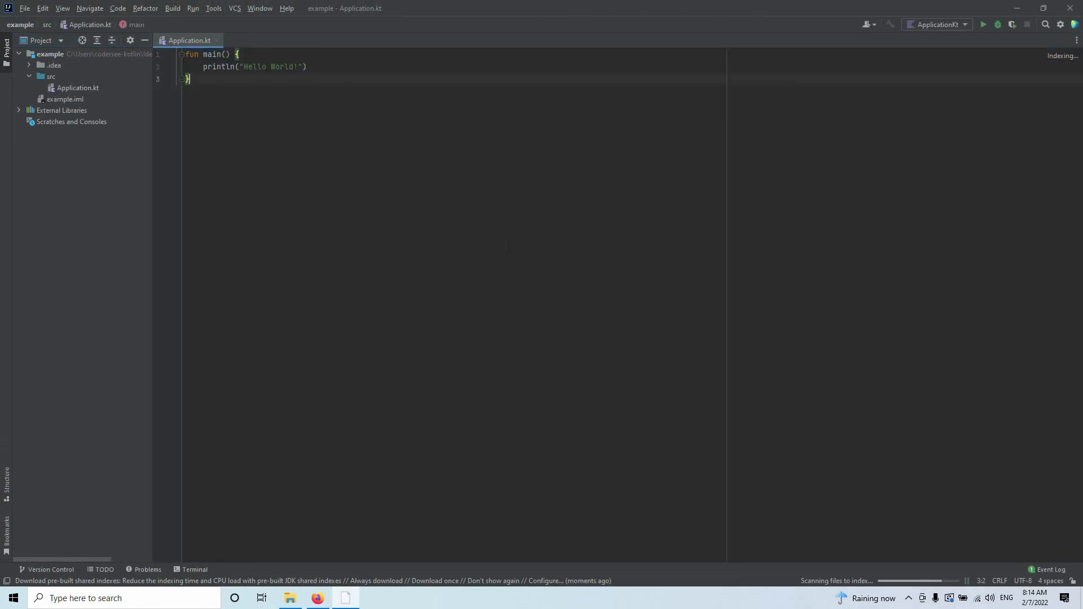
click(918, 580)
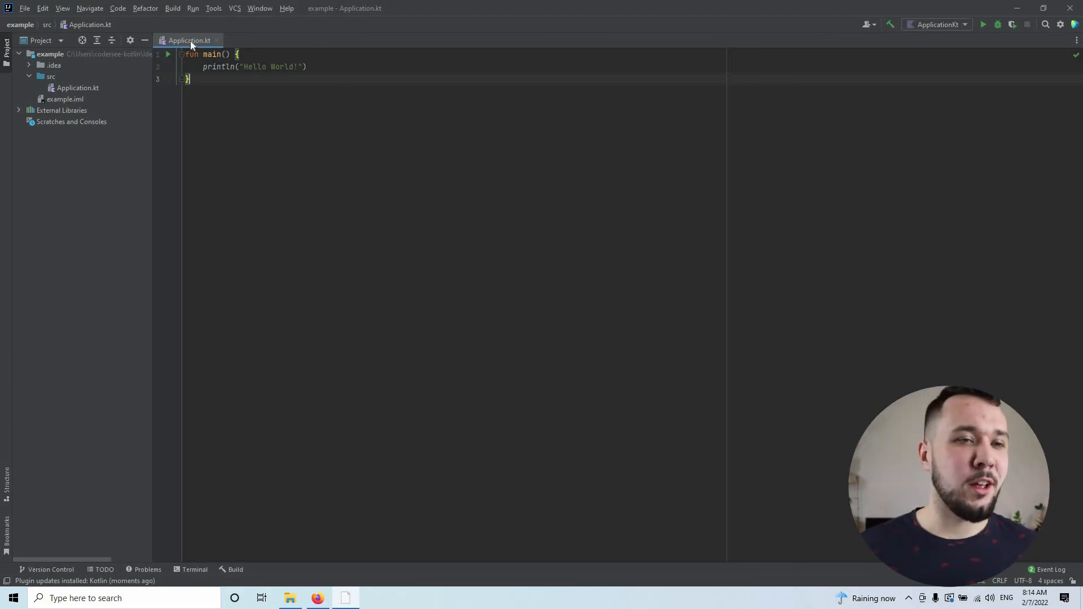
Step: Run ApplicationKt again with the updated Kotlin plugin
click(167, 54)
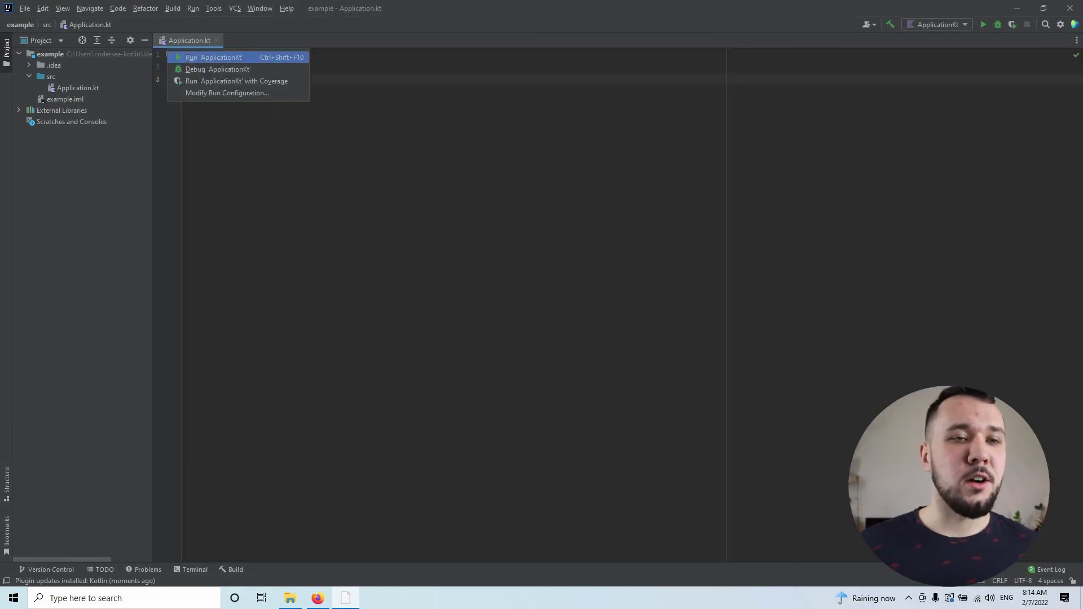
click(186, 59)
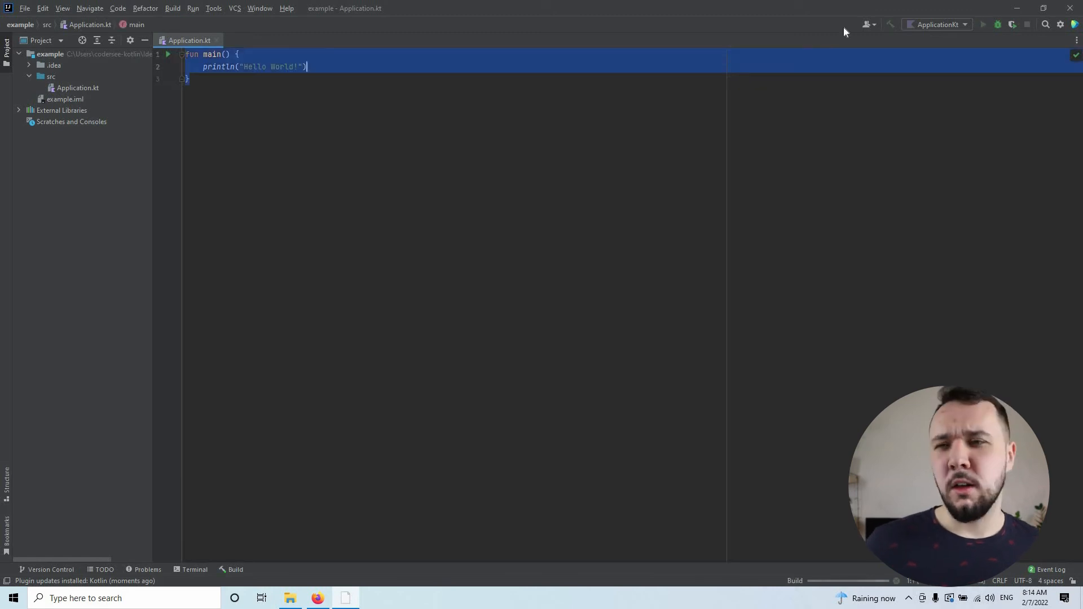
Step: View the run configuration of ApplicationKt and the configuration types that can be added, and close the dialog without changes
click(961, 28)
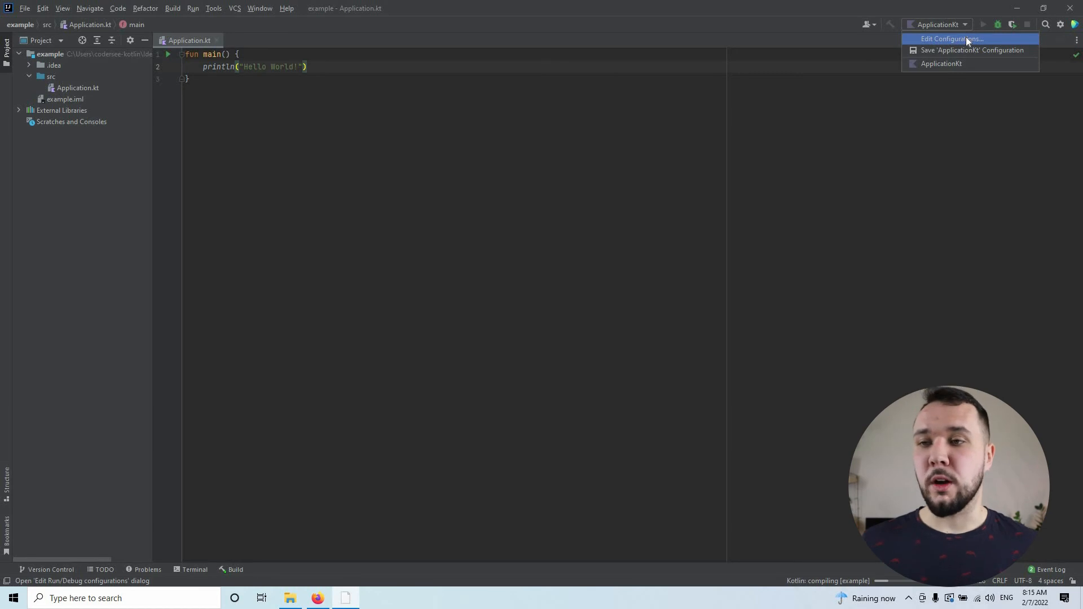
click(966, 39)
click(255, 123)
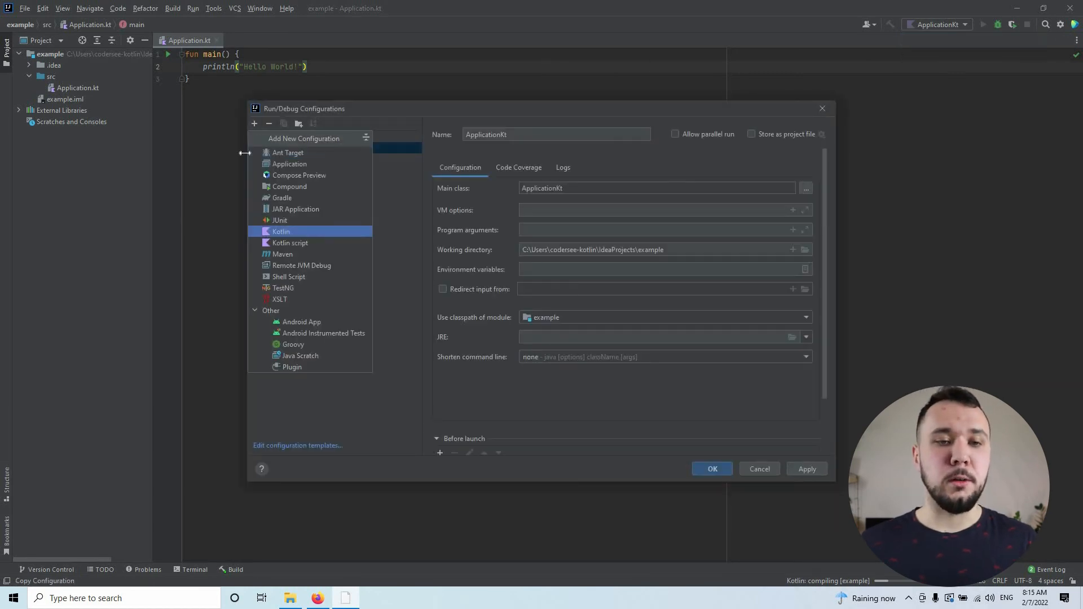
key(Escape)
key(Escape)
Step: Examine the text that the finished program printed in the run console
click(500, 178)
key(ctrl+a)
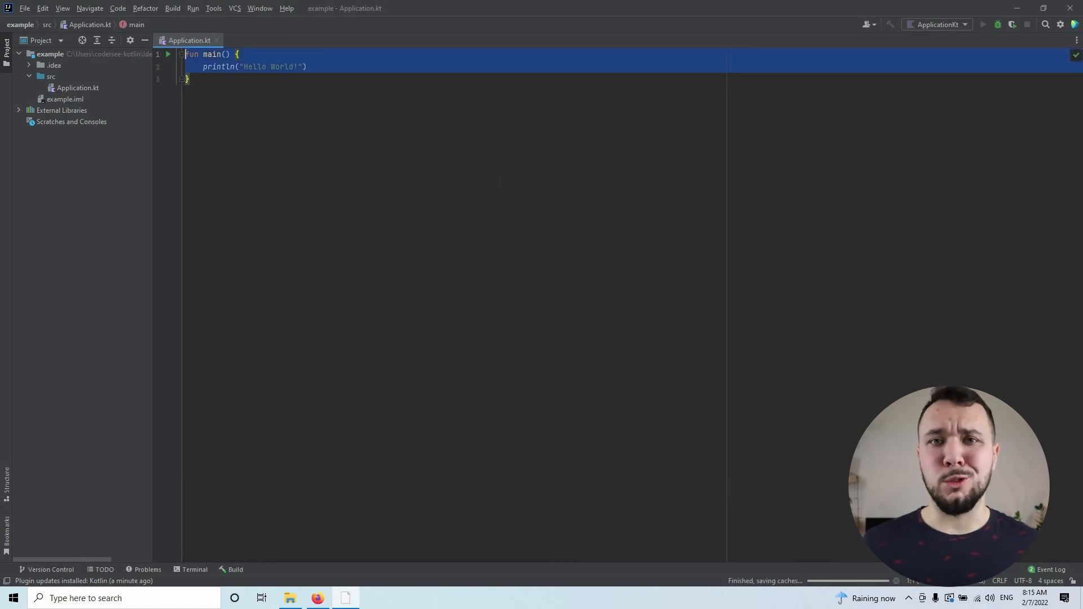
click(255, 112)
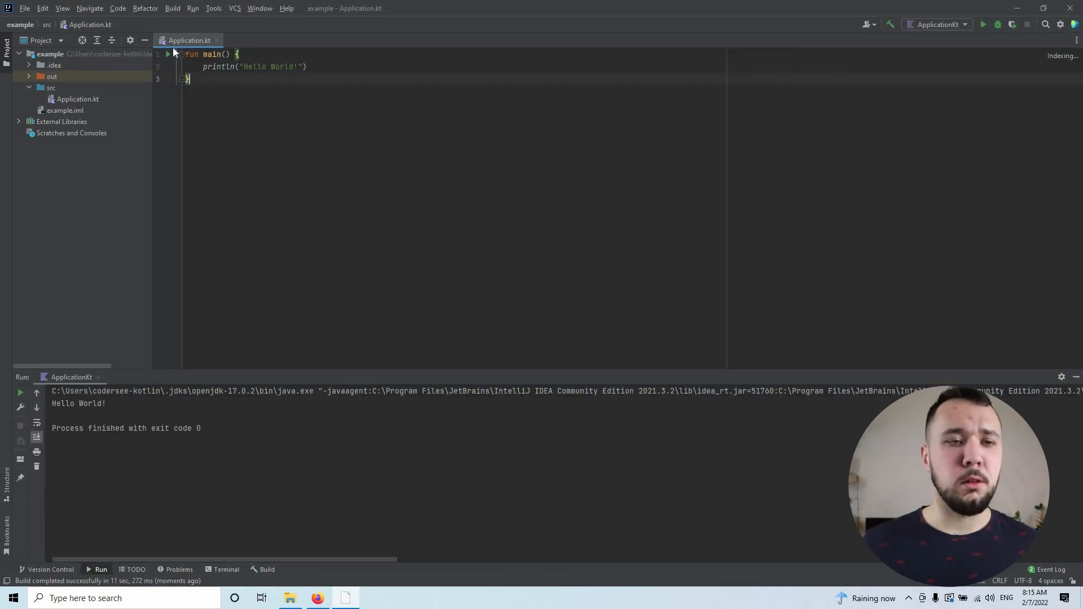
triple_click(79, 404)
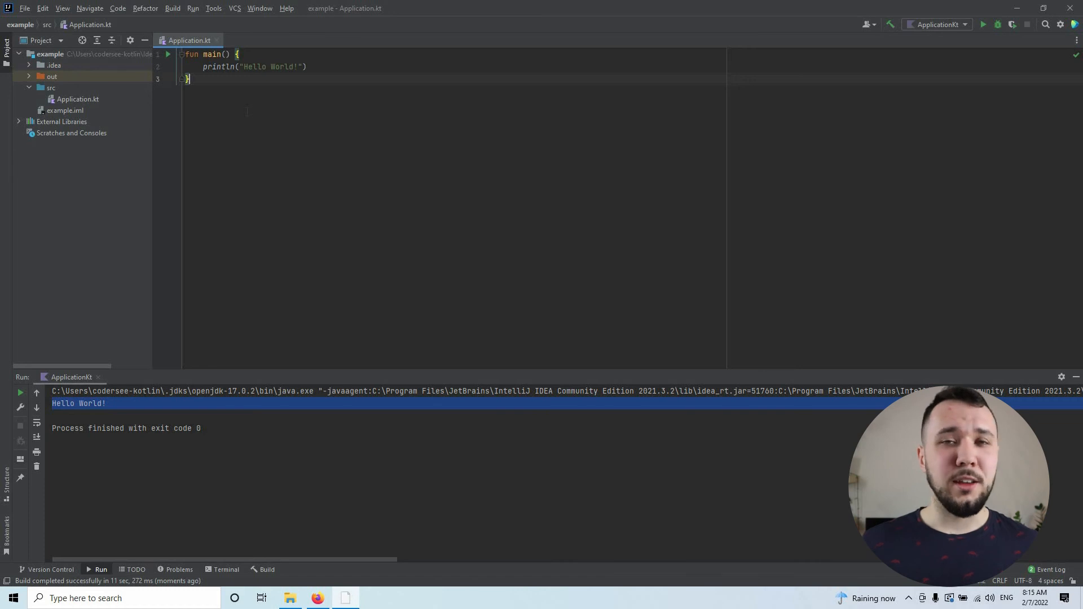
click(137, 408)
triple_click(89, 404)
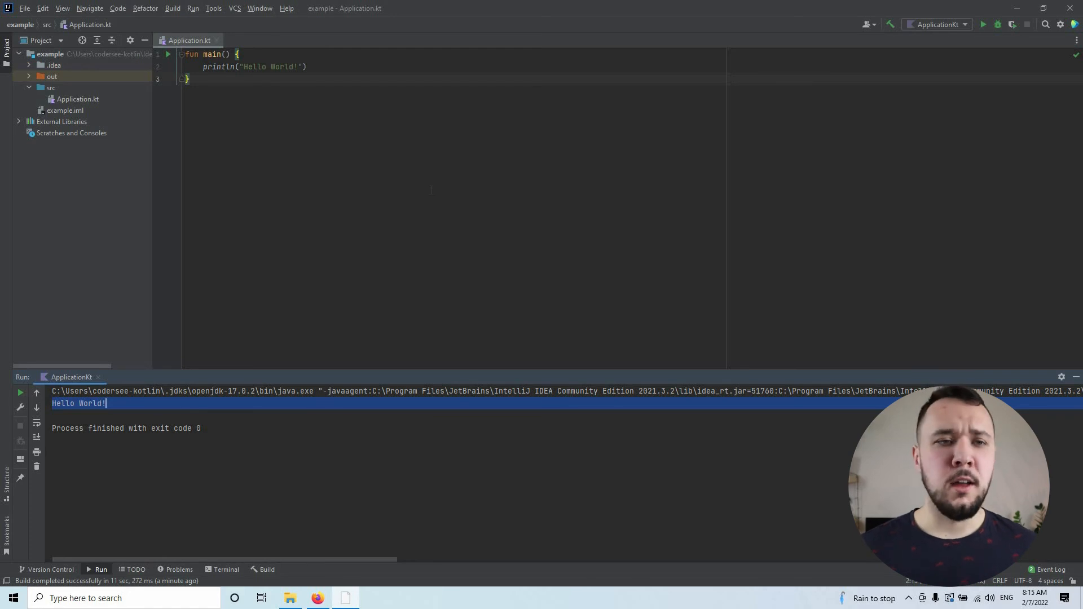
click(395, 145)
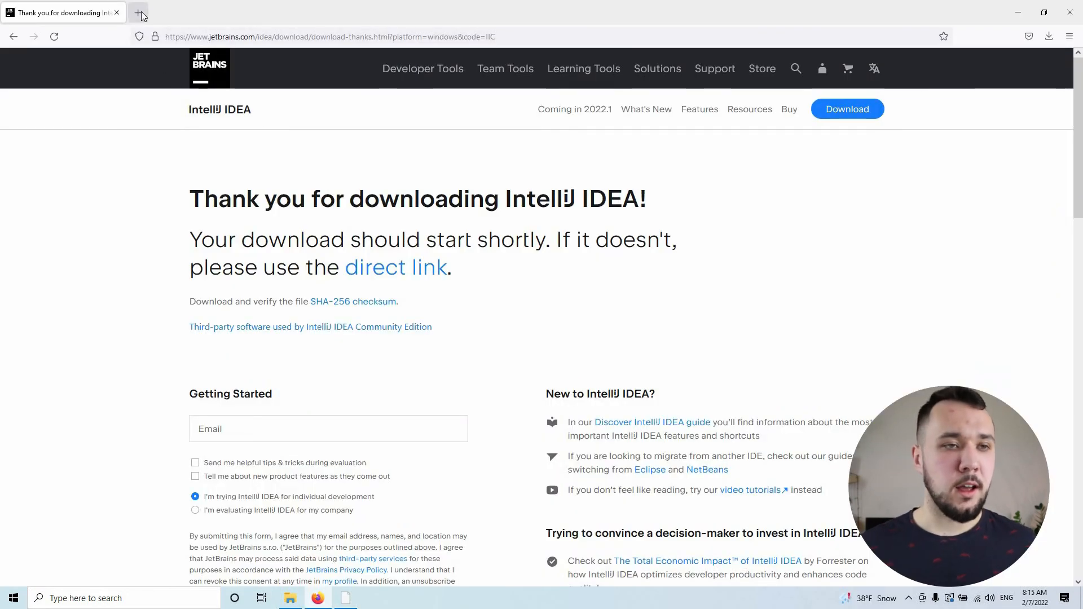
Step: Switch to Firefox, search the web for the Kotlin playground in the new tab, and open the Kotlin Playground site
click(142, 13)
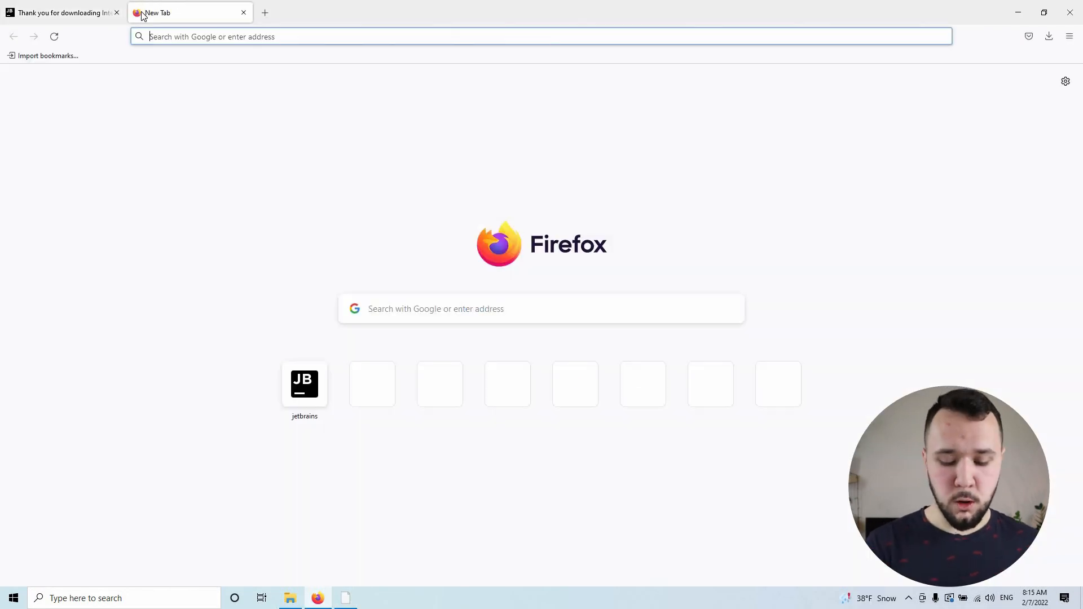
text(plygournd koltin)
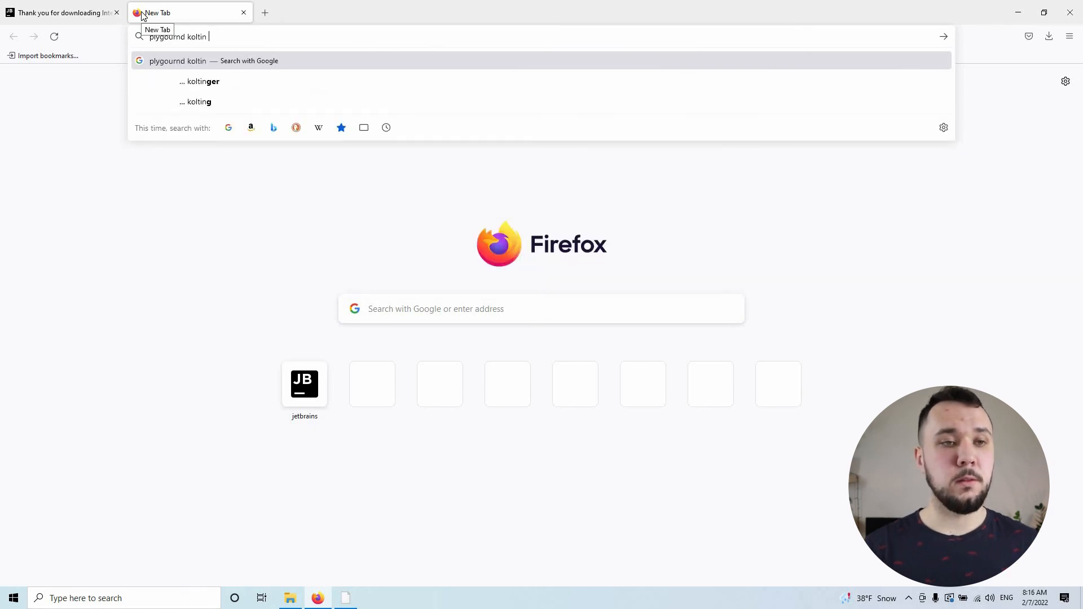
key(Return)
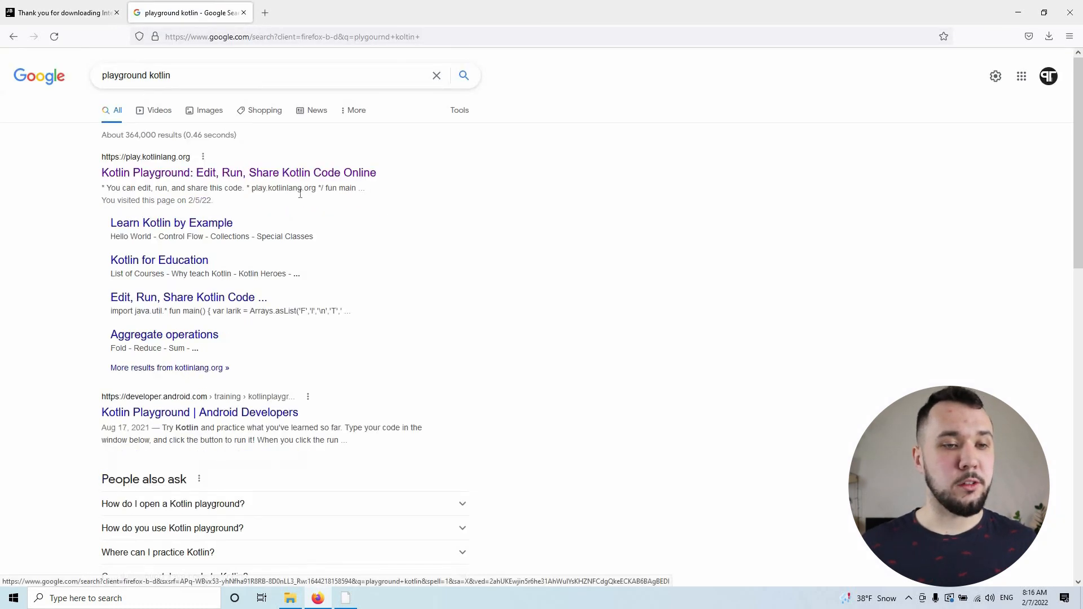
drag(102, 157, 308, 182)
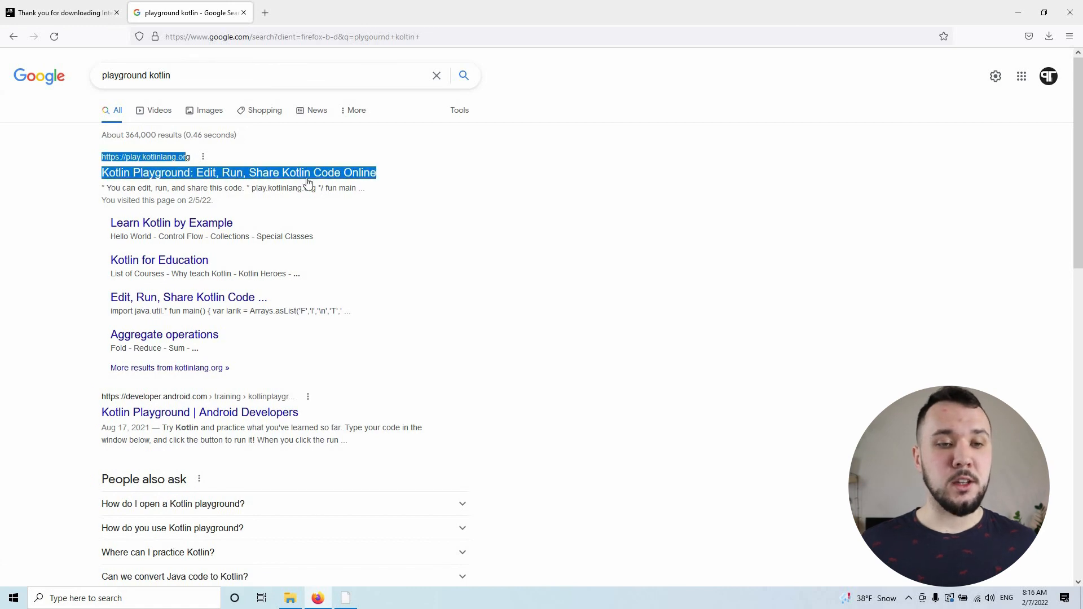
click(330, 173)
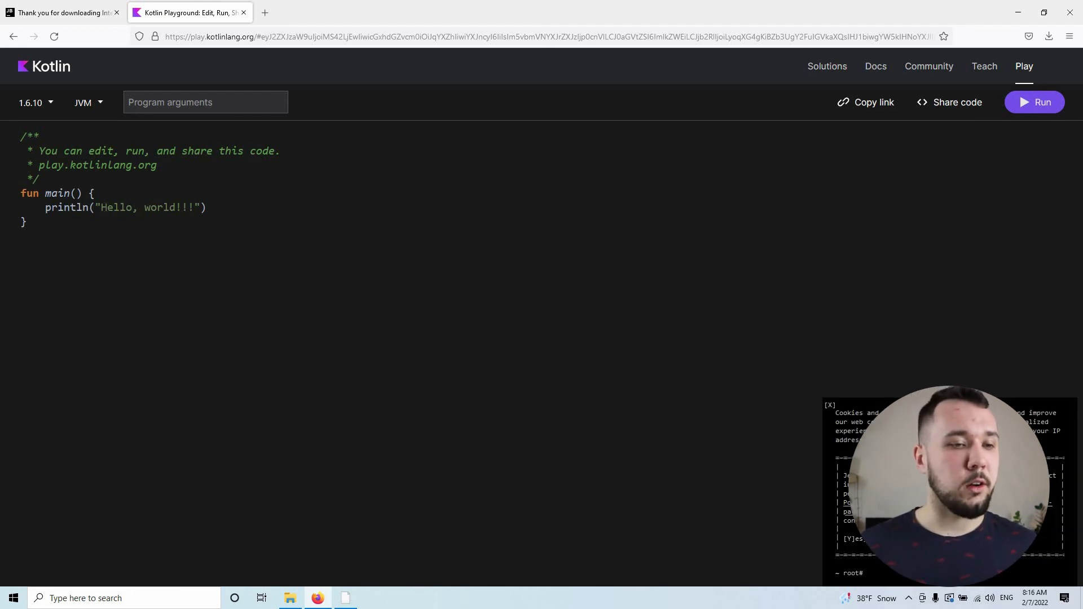
Step: Replace the printed text in the playground's println call with "Hello World!"
mouse_move(206, 207)
mouse_down()
mouse_move(23, 193)
mouse_move(45, 208)
mouse_move(194, 207)
mouse_up()
click(100, 208)
text(Hel)
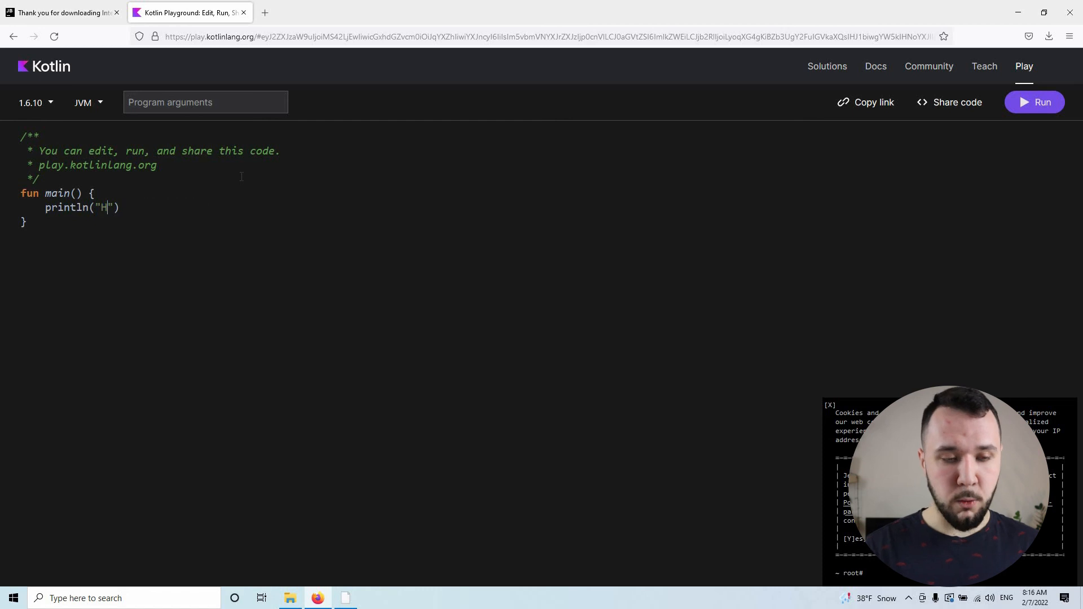
text(lo World!)
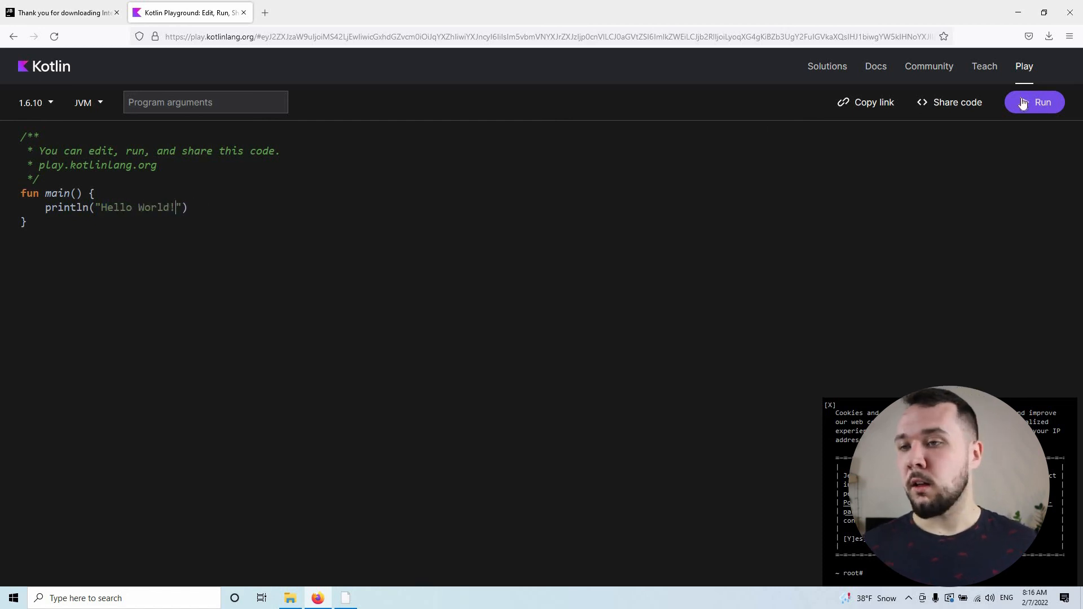
Step: Run the playground code and check its printed output
click(1034, 106)
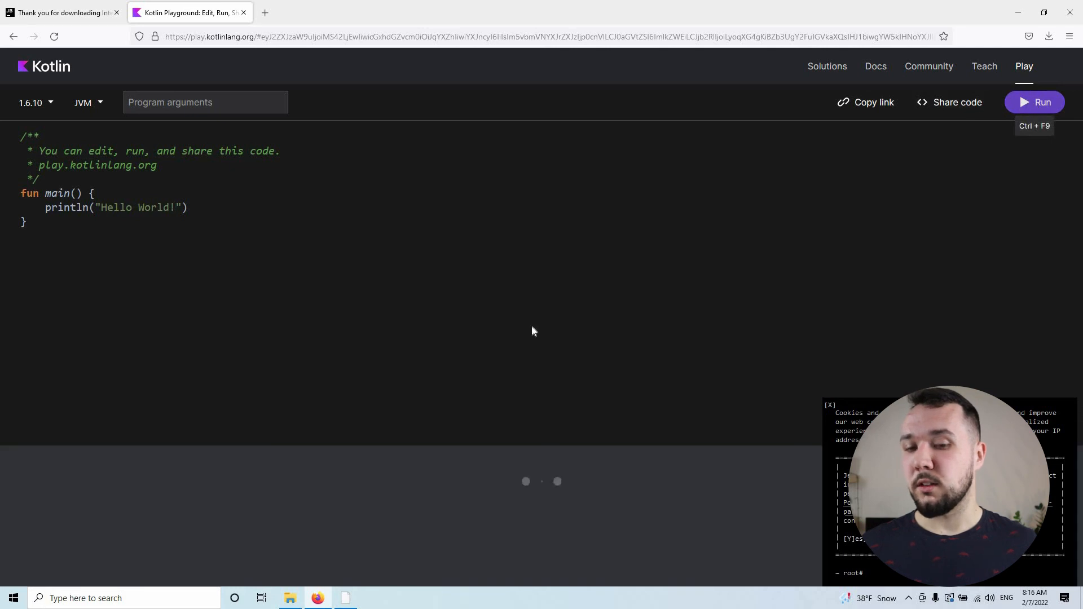
drag(100, 462, 212, 312)
click(212, 311)
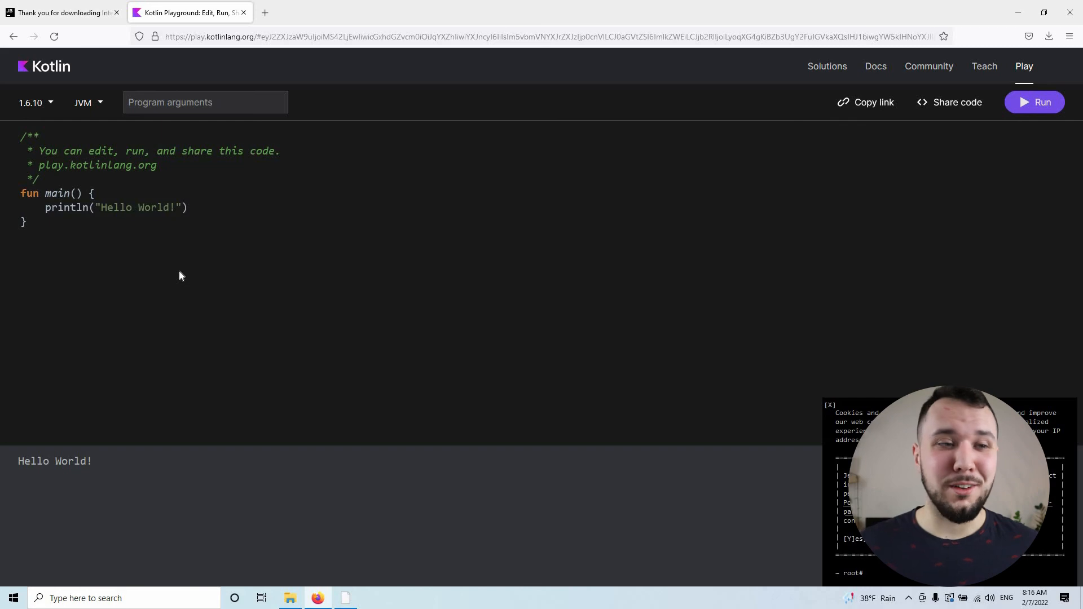